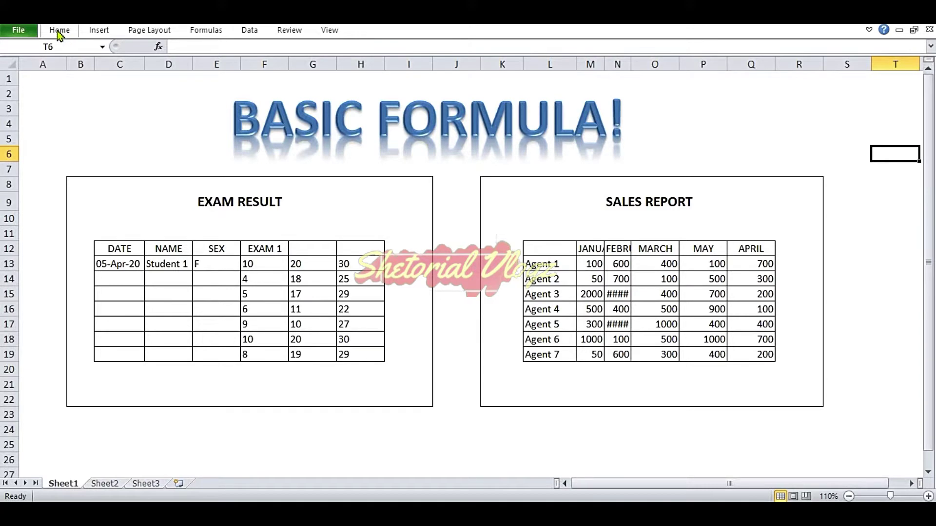
Step: Pin the Home ribbon so it stays expanded above the worksheet
left_click(60, 32)
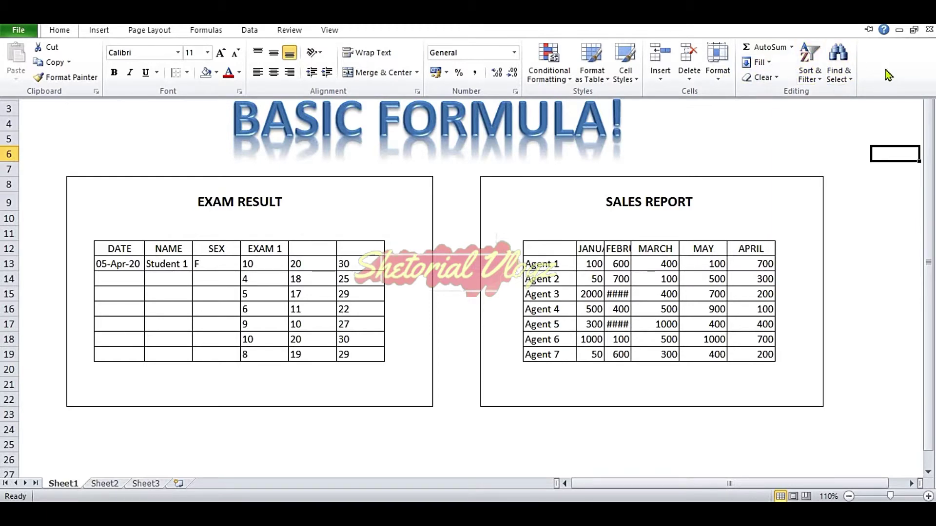
left_click(868, 31)
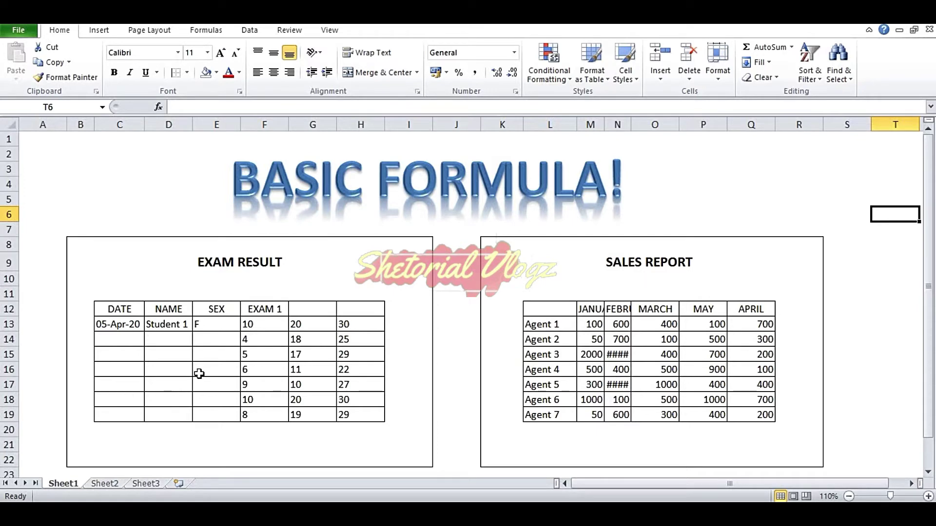
Step: Fill the EXAM 1 header rightward so the next headers read EXAM 2 and EXAM 3
left_click(278, 308)
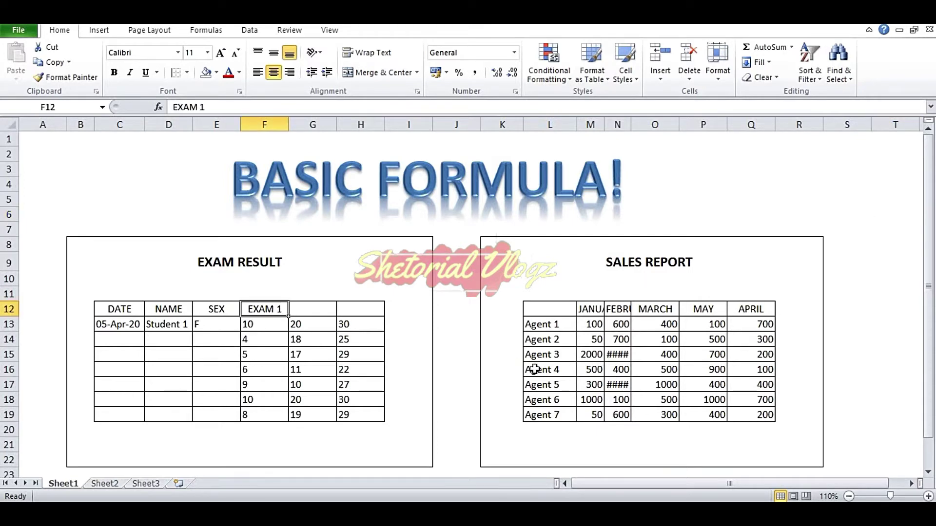
key("Right")
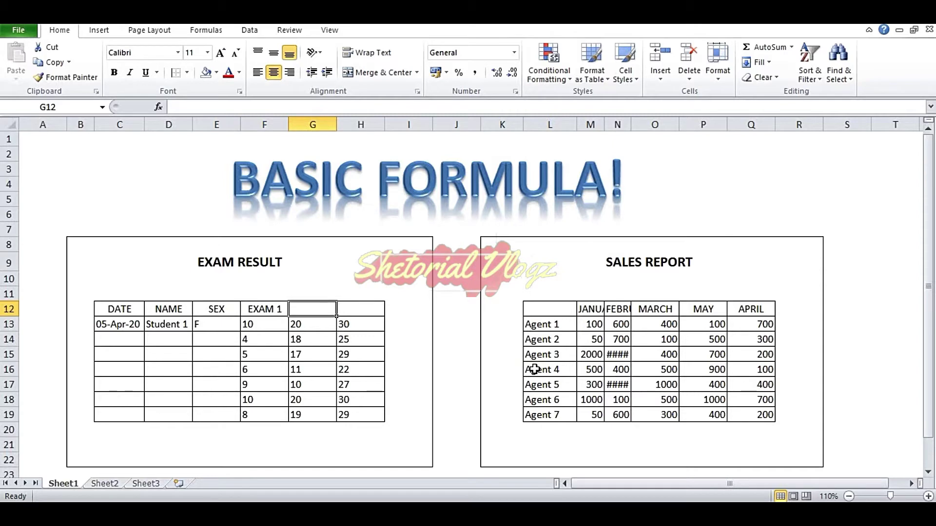
key("Right")
key("Left")
key("Left")
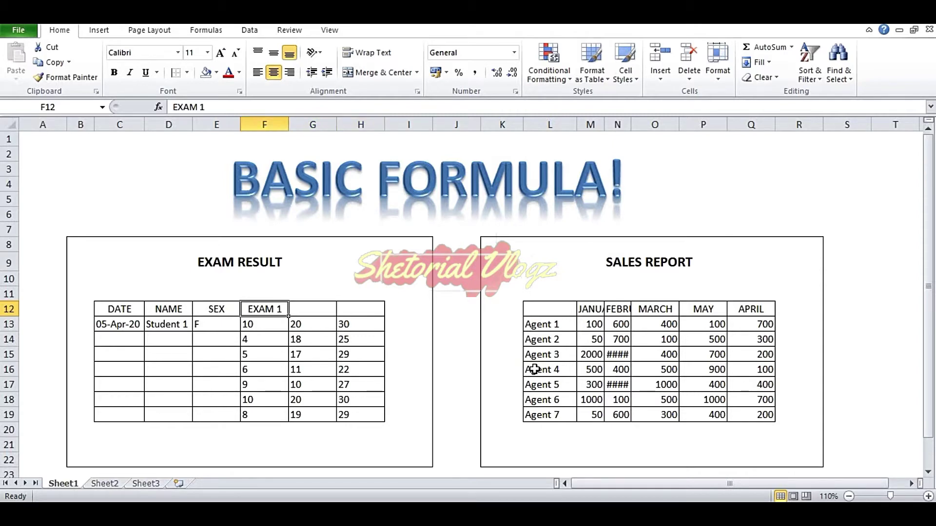
key("Right")
key("Right")
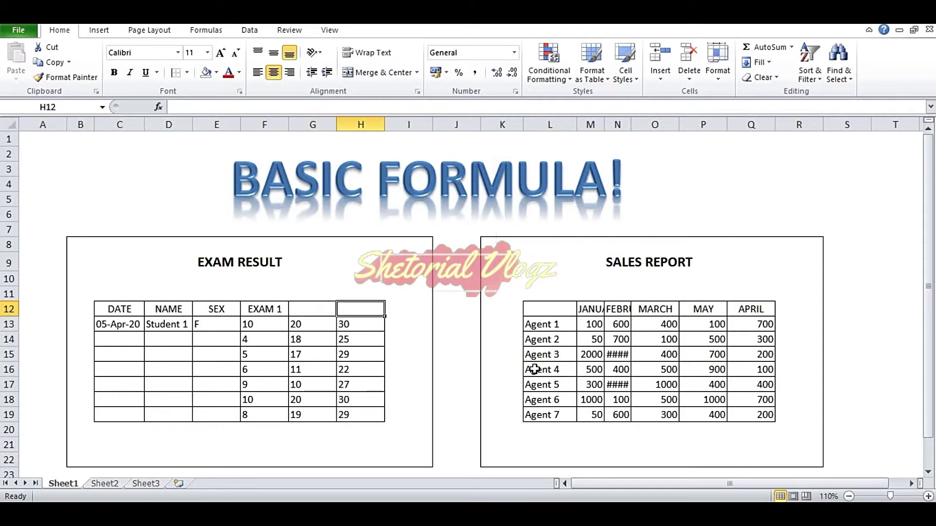
key("Left")
key("Left")
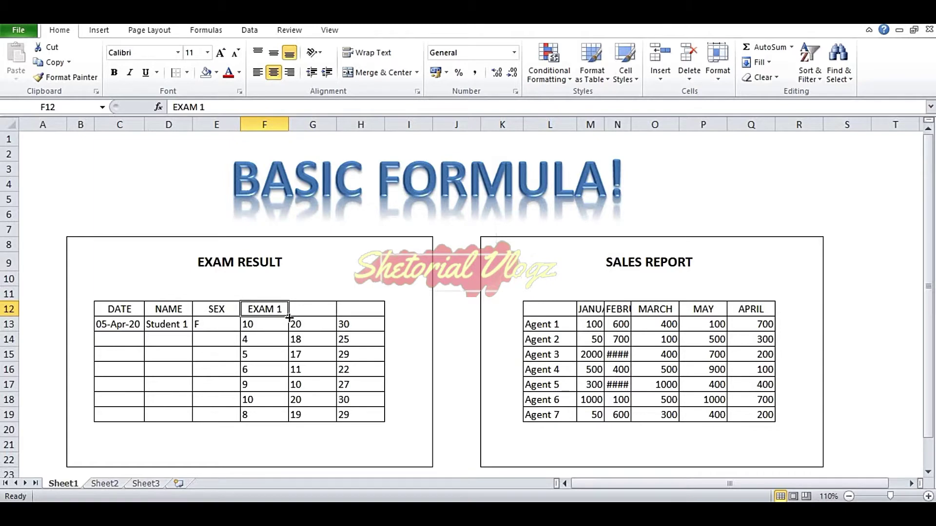
left_click_drag(288, 316, 381, 319)
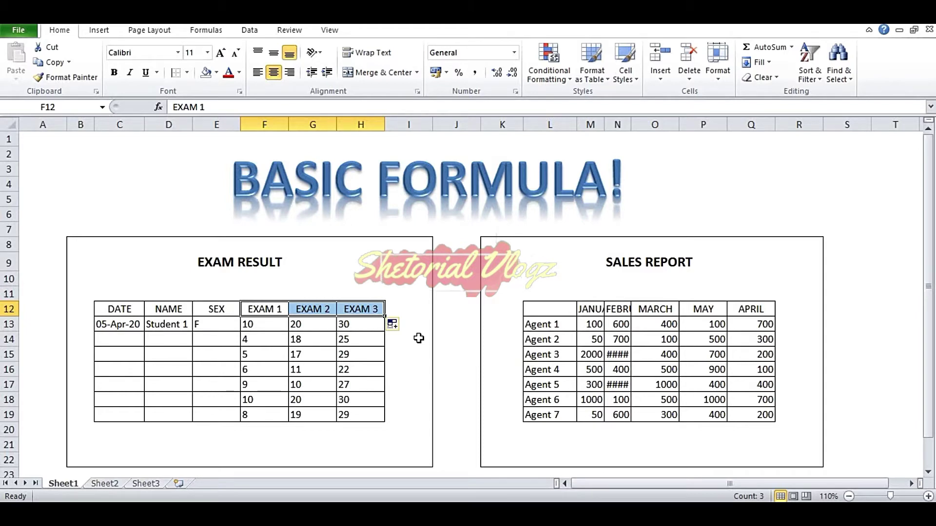
Step: Look over the new EXAM 2 and EXAM 3 headers and move to the 05-Apr-20 date cell
key("Left")
key("Right")
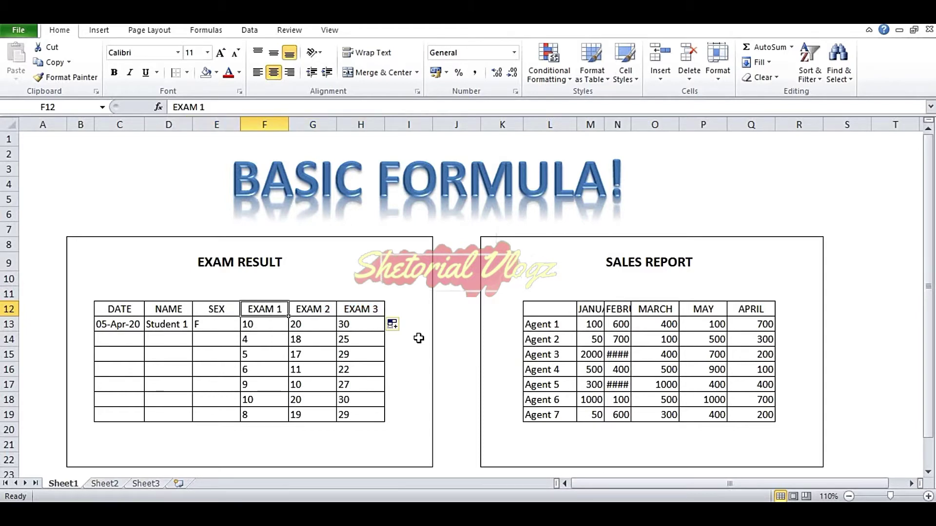
key("Right")
key("Right")
key("Left")
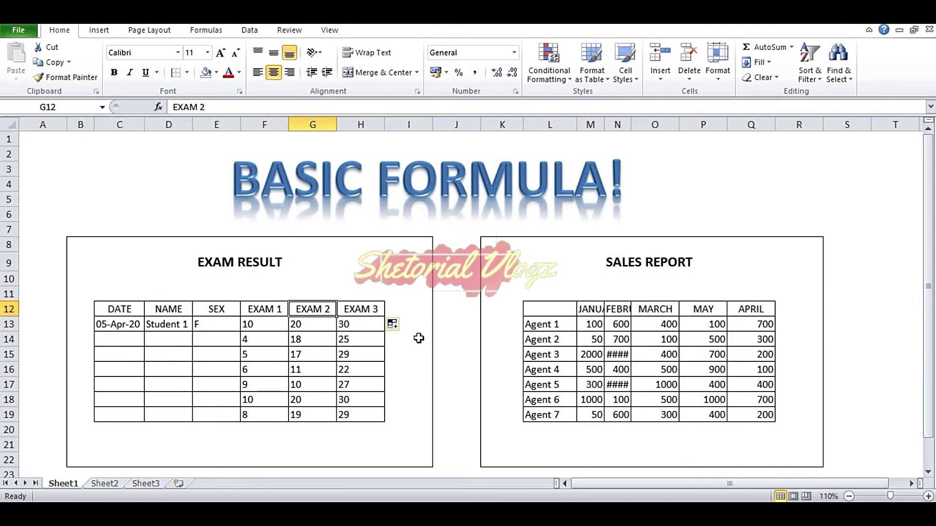
key("Left")
key("Left")
key("Left")
key("Left")
key("Down")
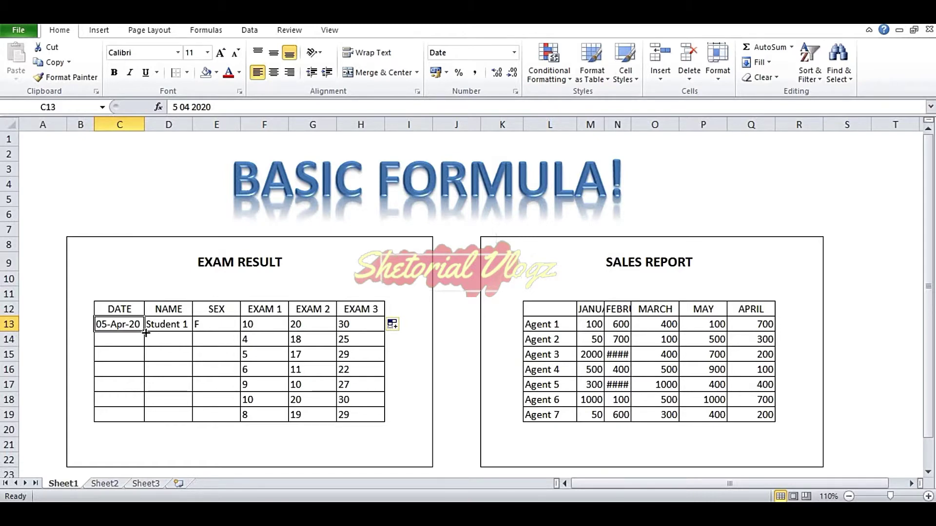
Step: Fill DATE down to 11-Apr-20 and NAME down to Student 7
left_click_drag(144, 332, 145, 415)
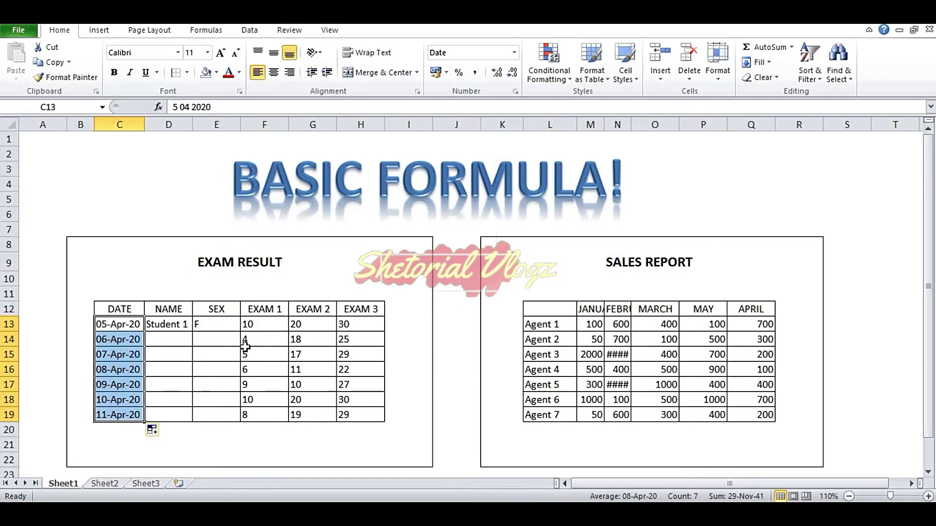
left_click(181, 330)
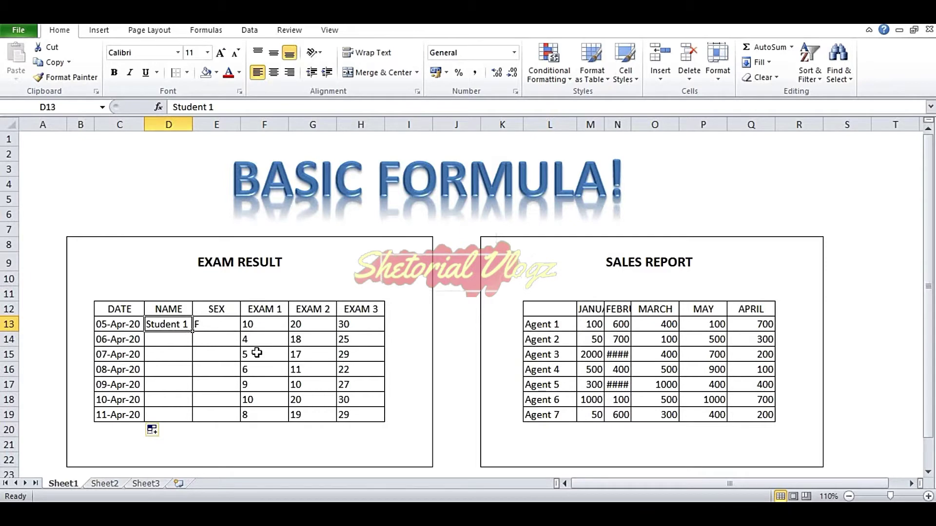
double_click(195, 335)
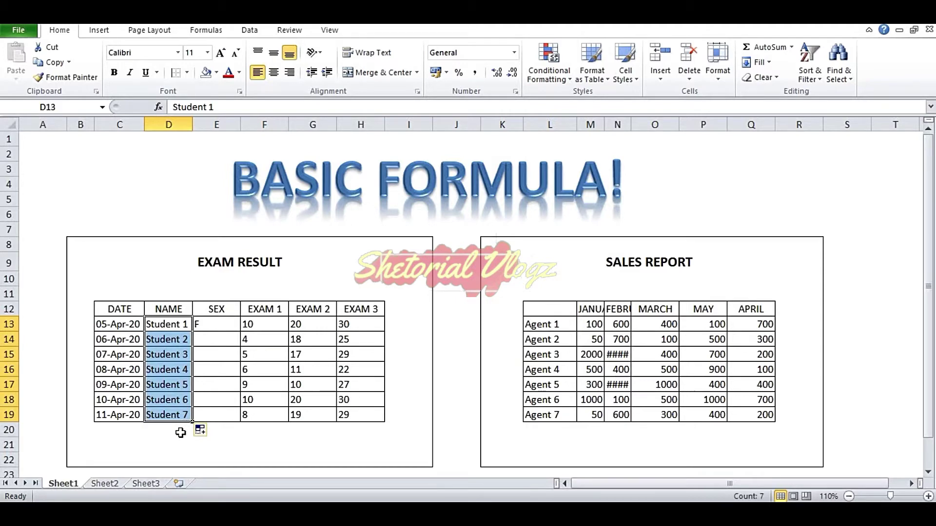
Step: Copy the F from the first SEX cell
left_click(227, 322)
key("Right")
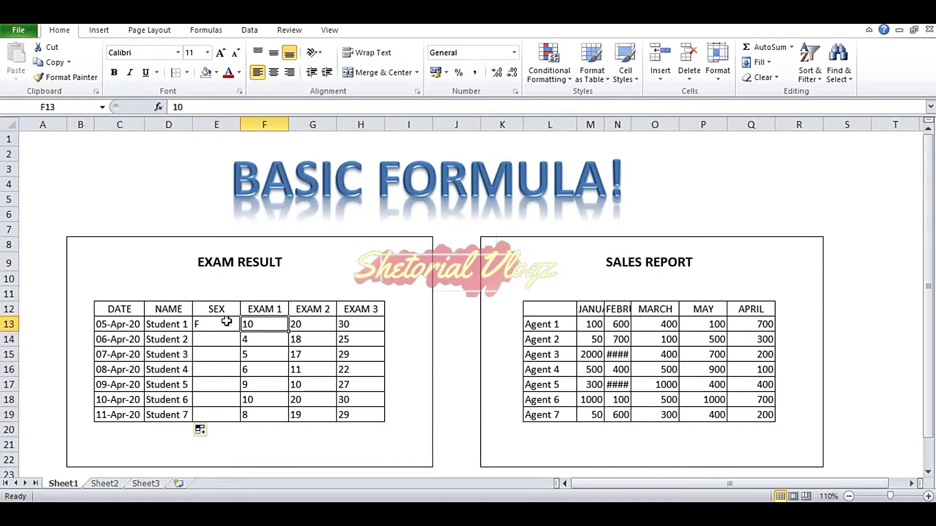
key("Left")
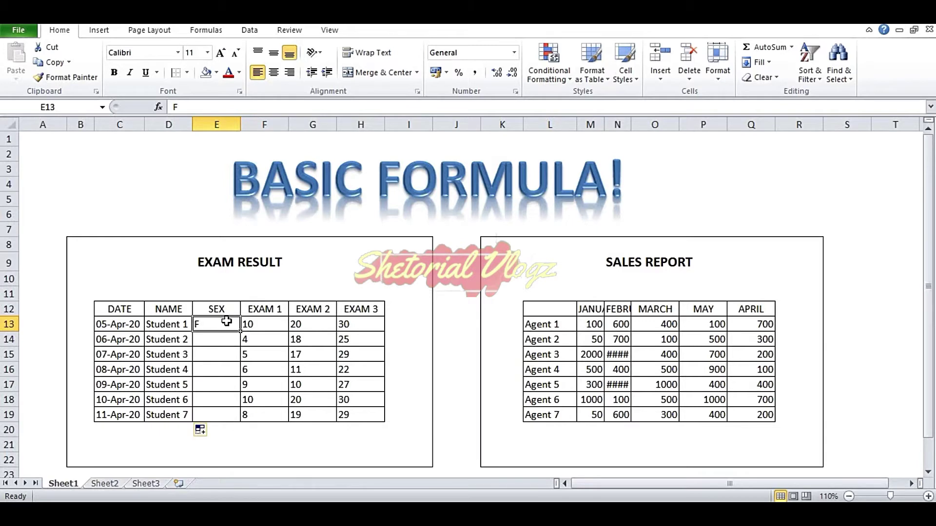
key("ctrl+c")
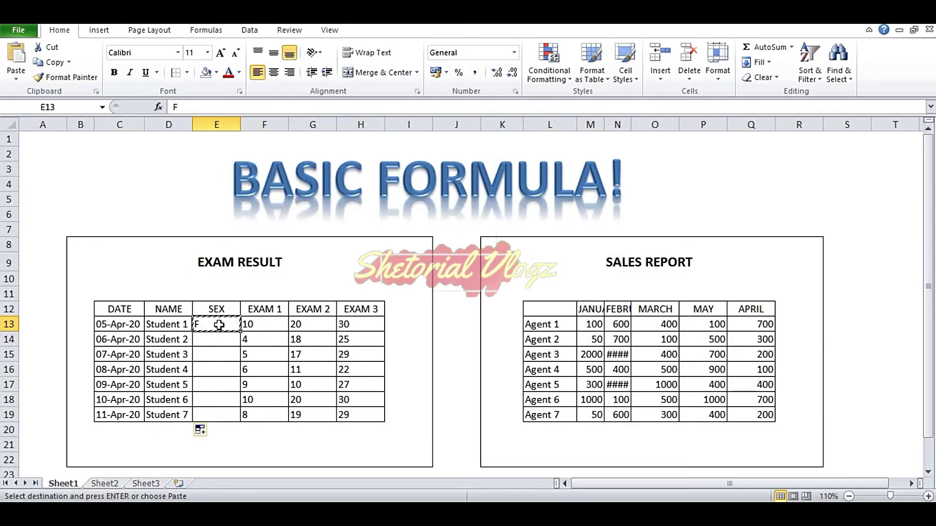
Step: Paste F into the empty SEX cells below, then undo that paste
right_click(218, 324)
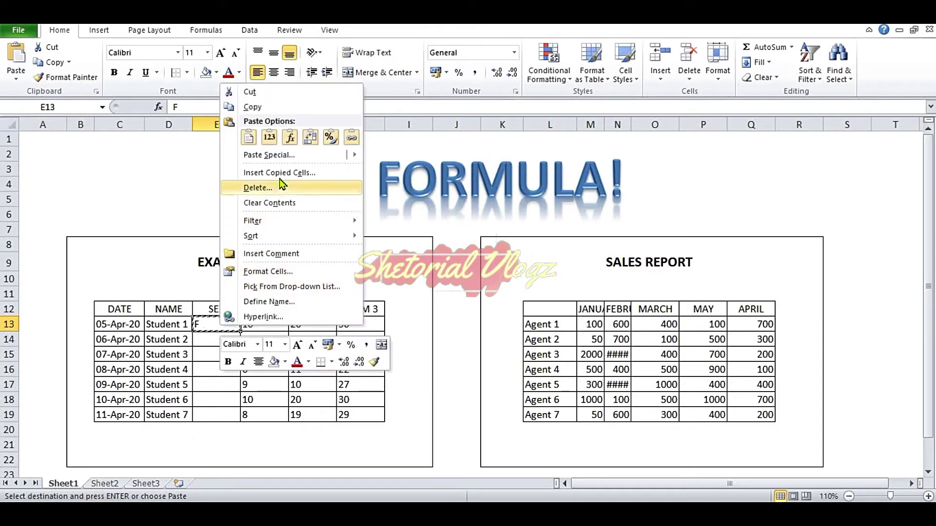
left_click(252, 107)
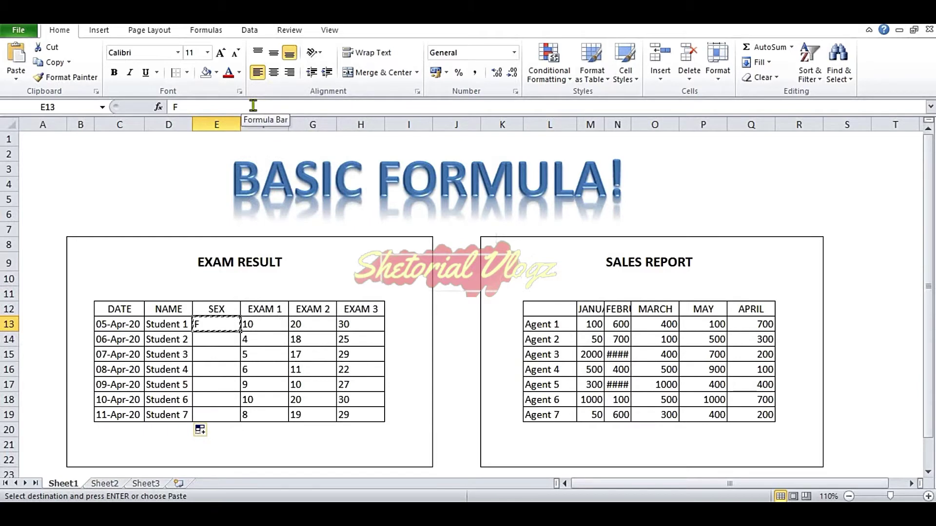
key("Down")
key("shift+Down")
key("shift+Down")
key("shift+Down")
key("shift+Down")
key("shift+Down")
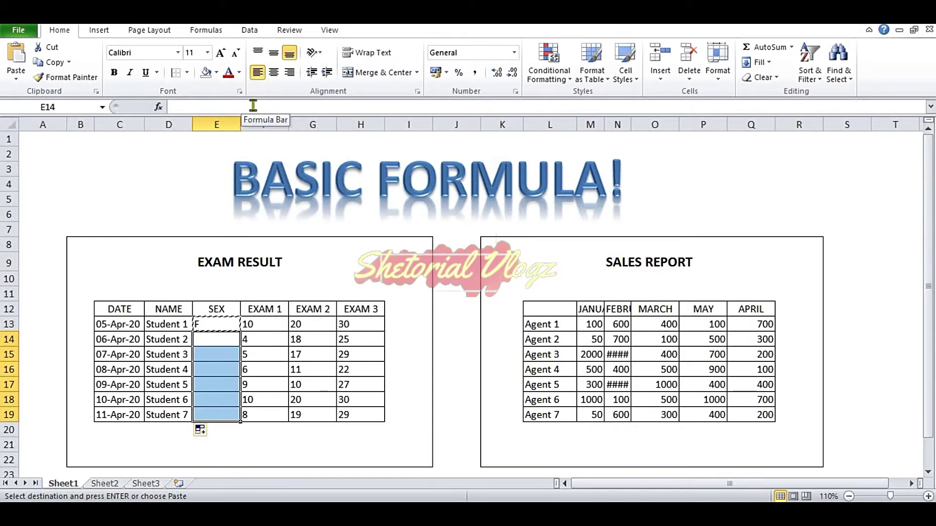
key("ctrl+v")
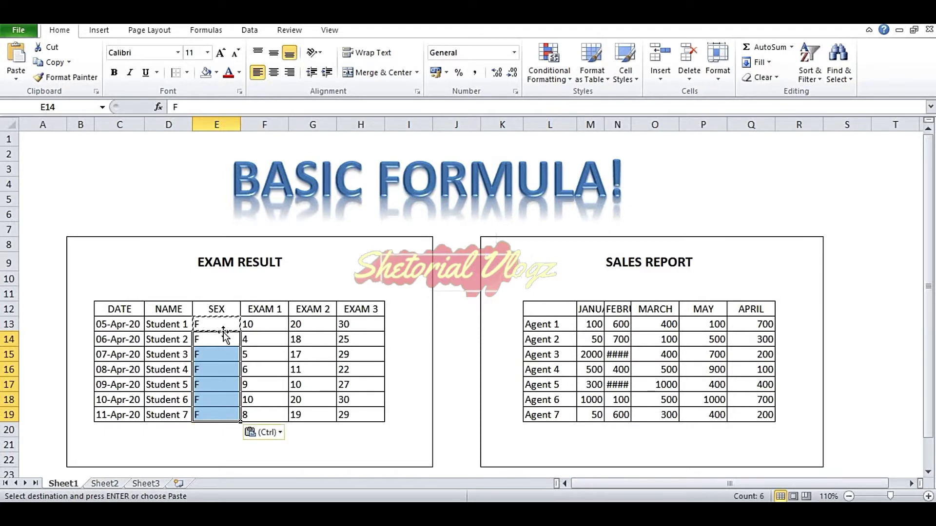
key("ctrl+z")
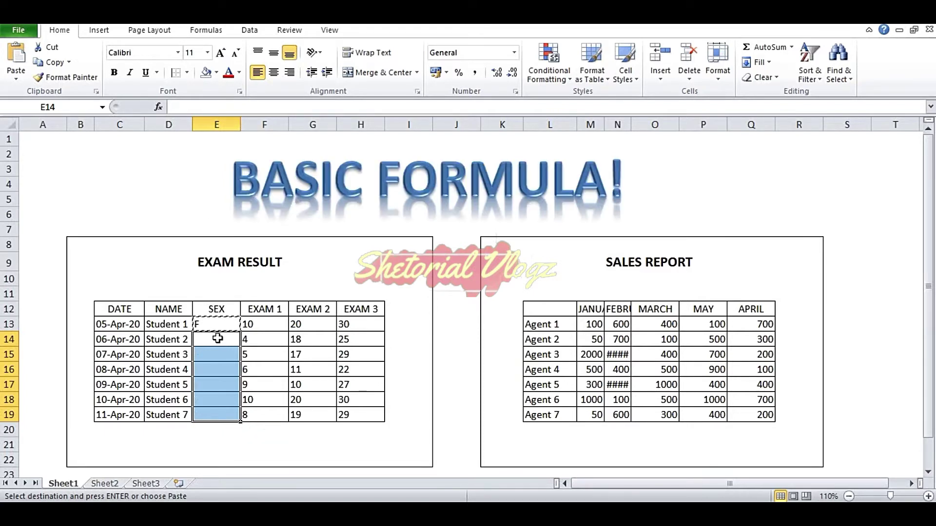
Step: Paste Special the value F into E14:E19, and also into Student 4's EXAM 1 cell F16
right_click(217, 338)
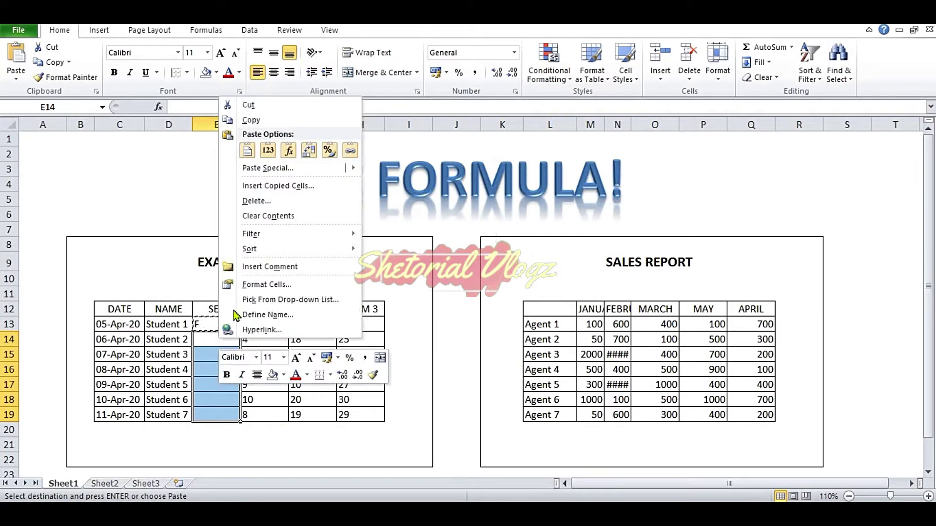
mouse_move(275, 168)
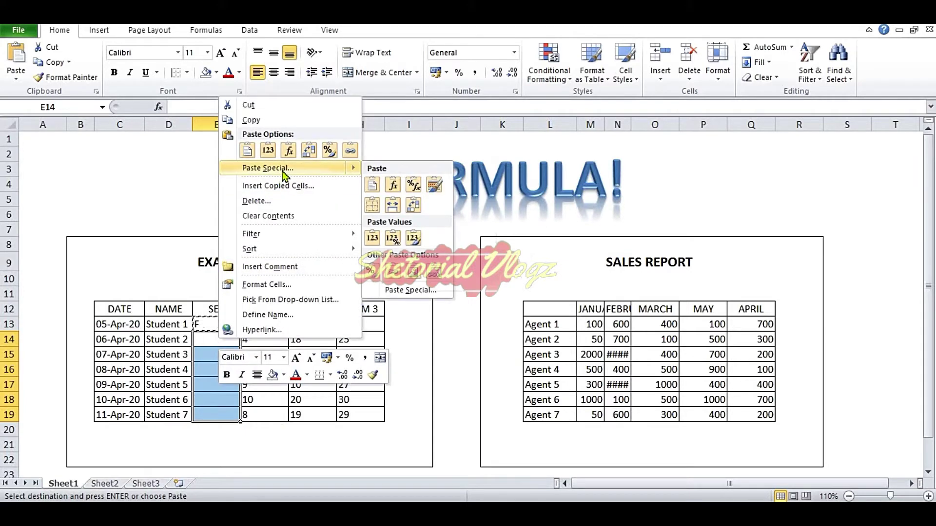
left_click(267, 167)
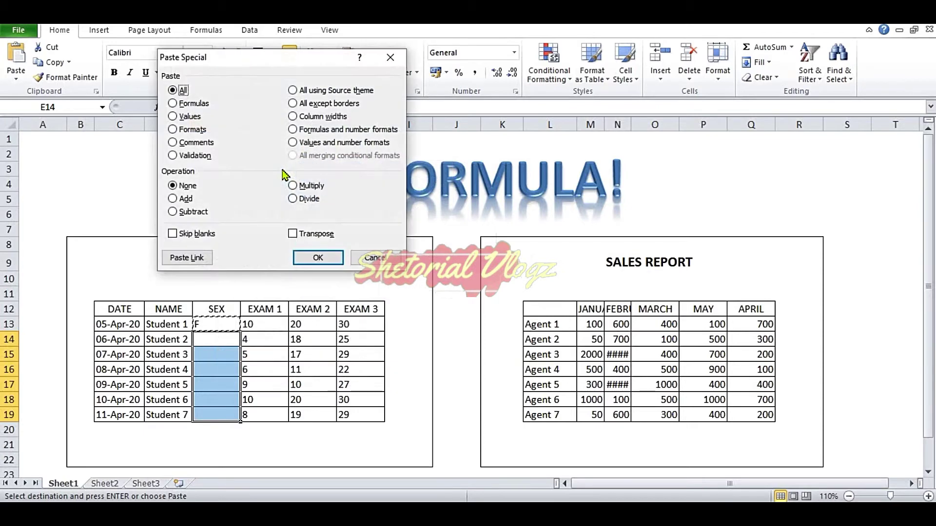
left_click(173, 117)
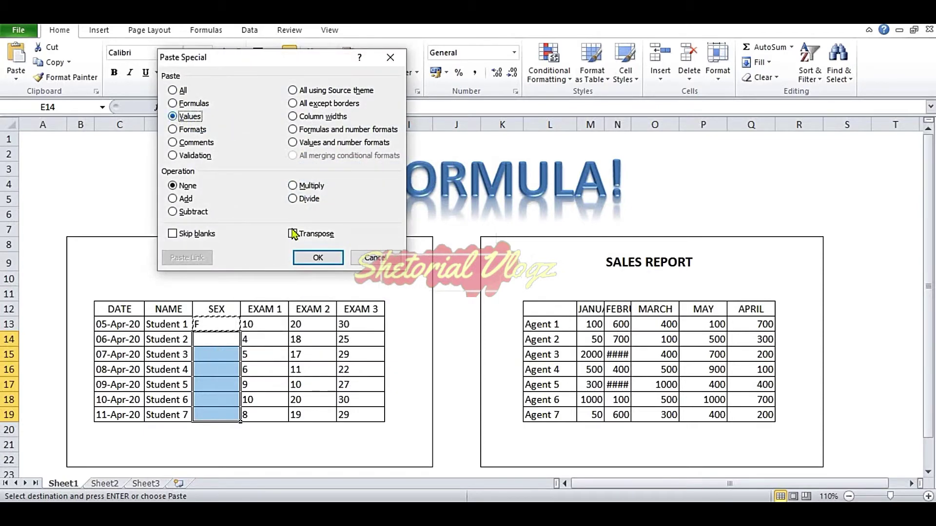
left_click(320, 258)
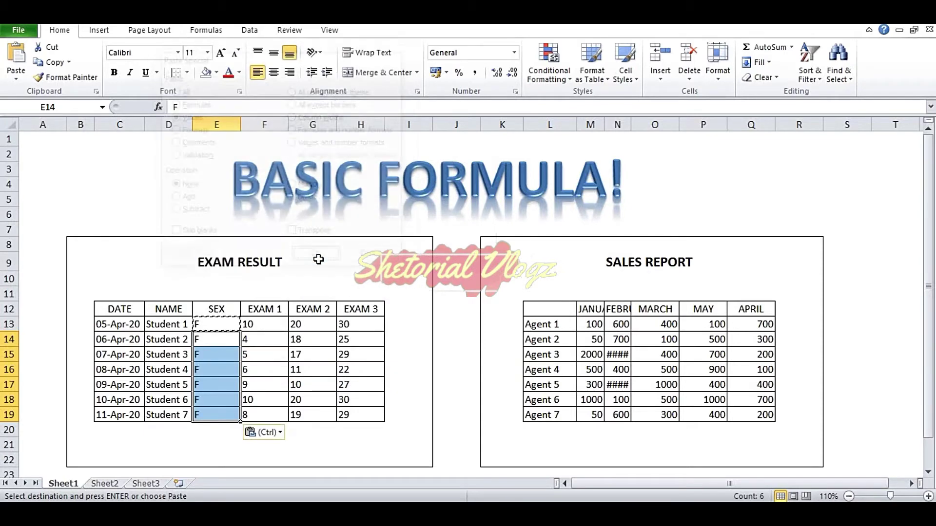
left_click(280, 370)
key("Return")
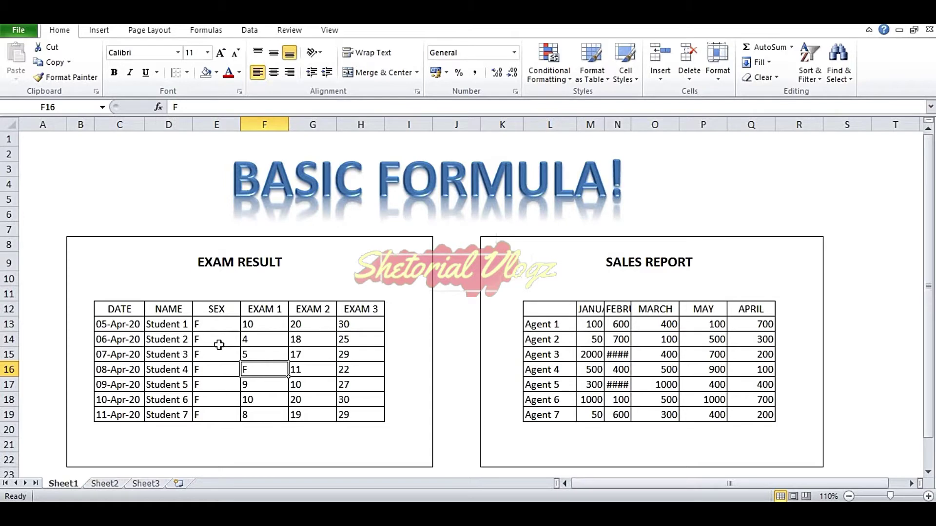
Step: Select the header row DATE through EXAM 3 and apply italic, underline and bold
key("Up")
key("Up")
key("Up")
key("Up")
key("Left")
key("Left")
key("Left")
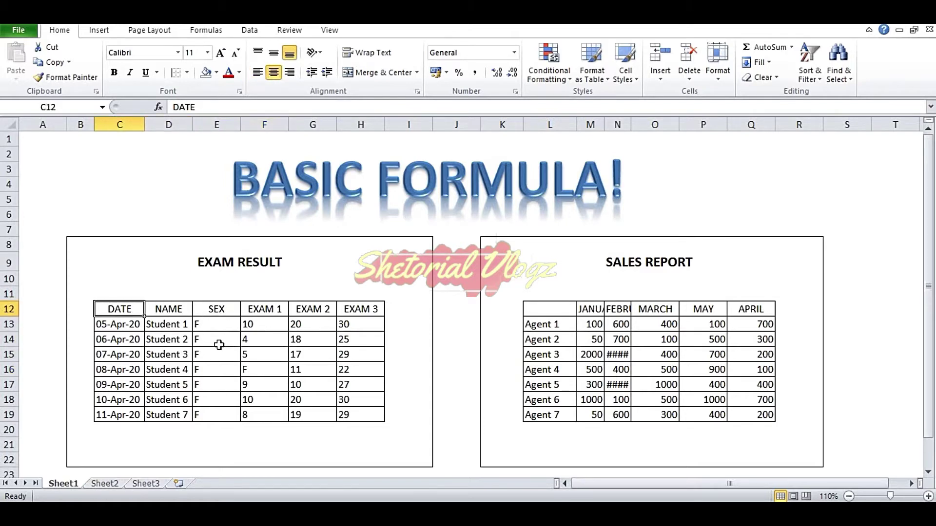
key("shift+Right")
key("shift+Right")
key("shift+Right")
key("shift+Right")
key("shift+Right")
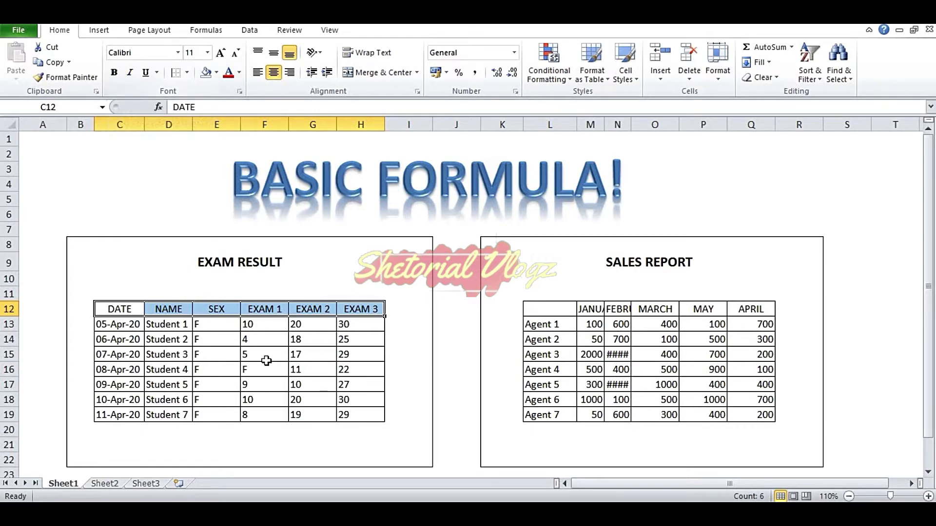
left_click(130, 74)
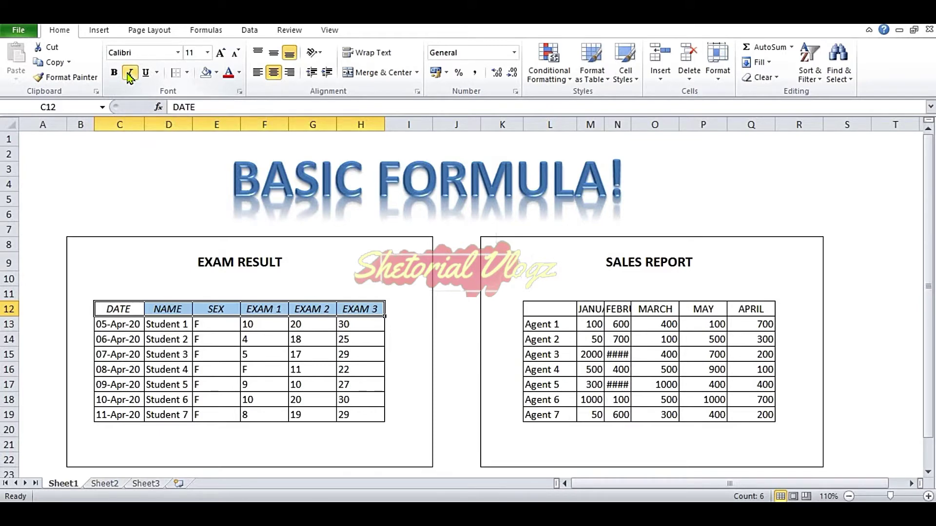
left_click(145, 74)
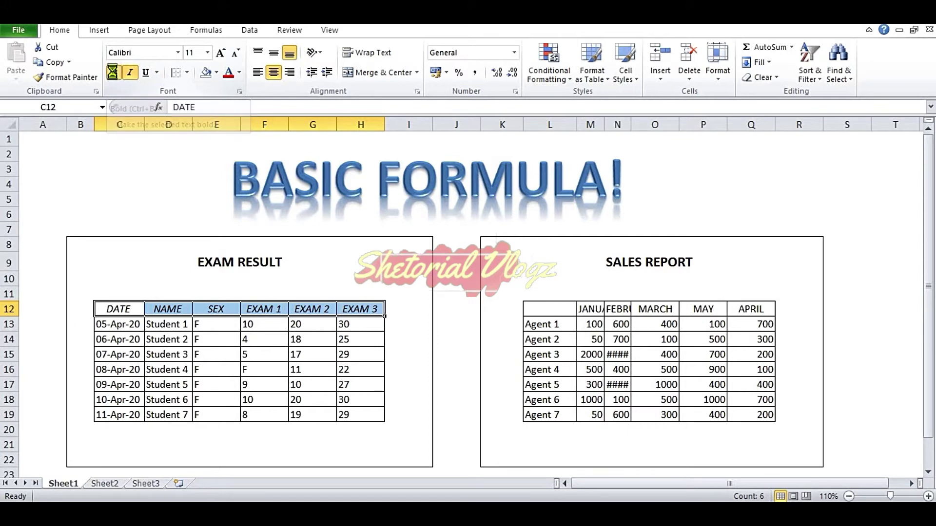
left_click(113, 73)
Step: Reselect the header row, remove bold, and toggle underline on and off
left_click(153, 332)
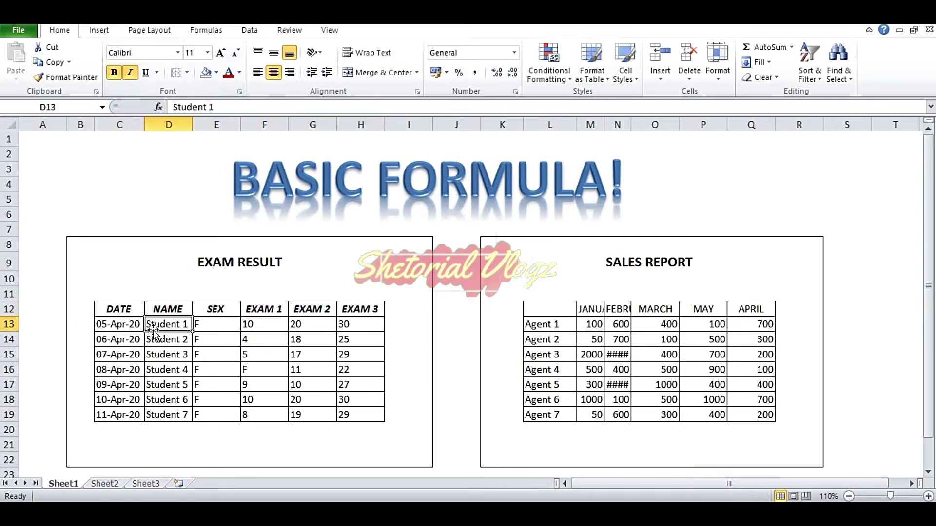
key("Up")
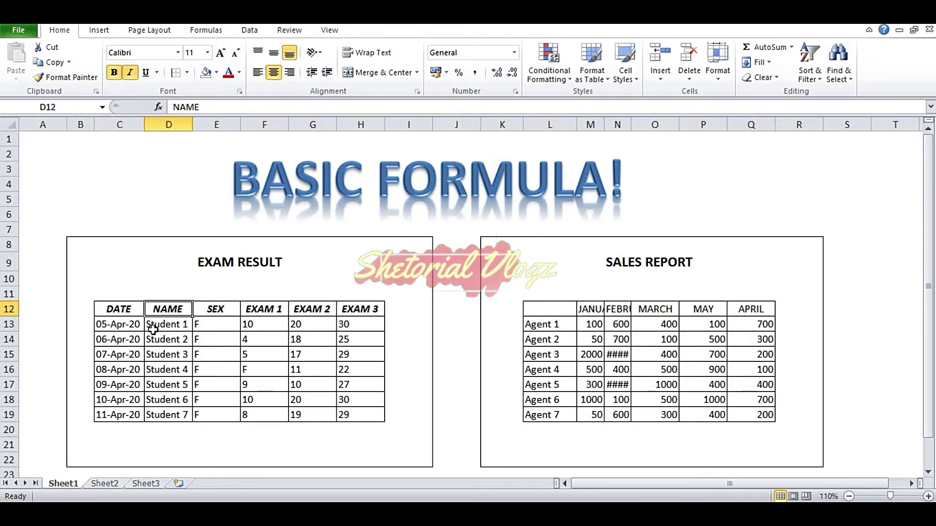
key("Left")
key("shift+Right")
key("shift+Right")
key("shift+Right")
key("shift+Right")
key("shift+Right")
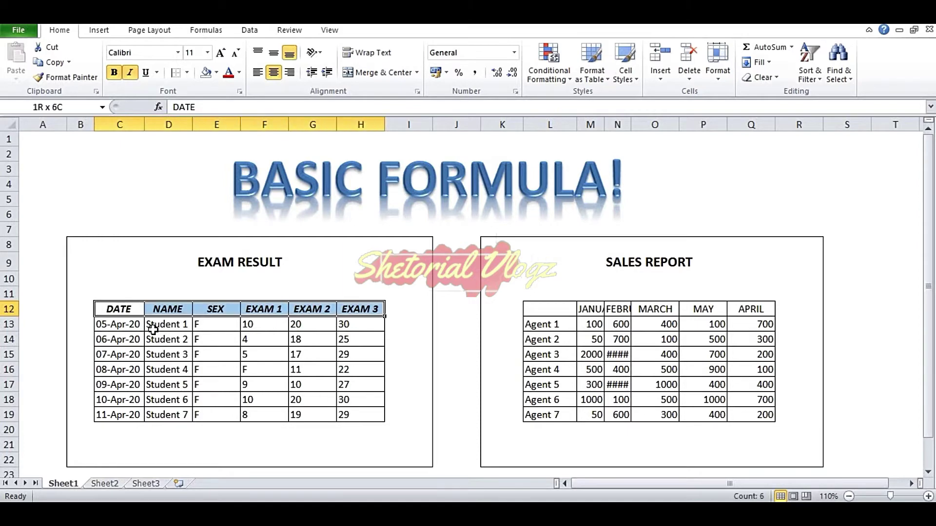
key("ctrl+b")
key("ctrl+u")
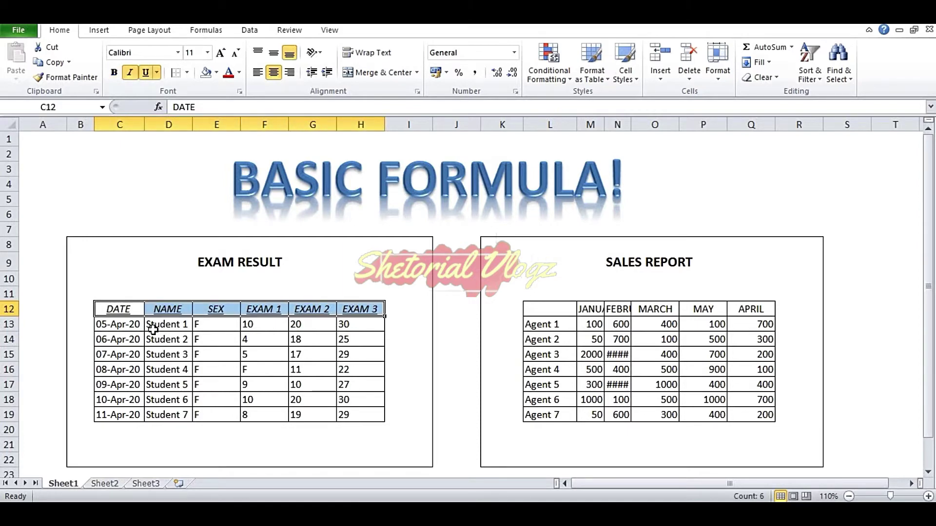
key("ctrl+u")
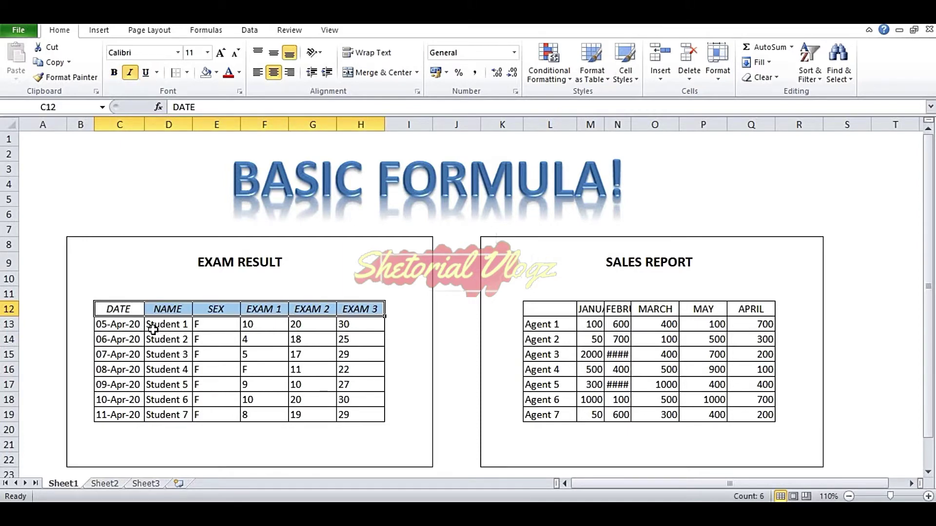
Step: Finish the header row as bold and italic with the underline removed
key("Left")
key("Right")
key("shift+Right")
key("shift+Right")
key("shift+Right")
key("shift+Right")
key("shift+Right")
key("ctrl+i")
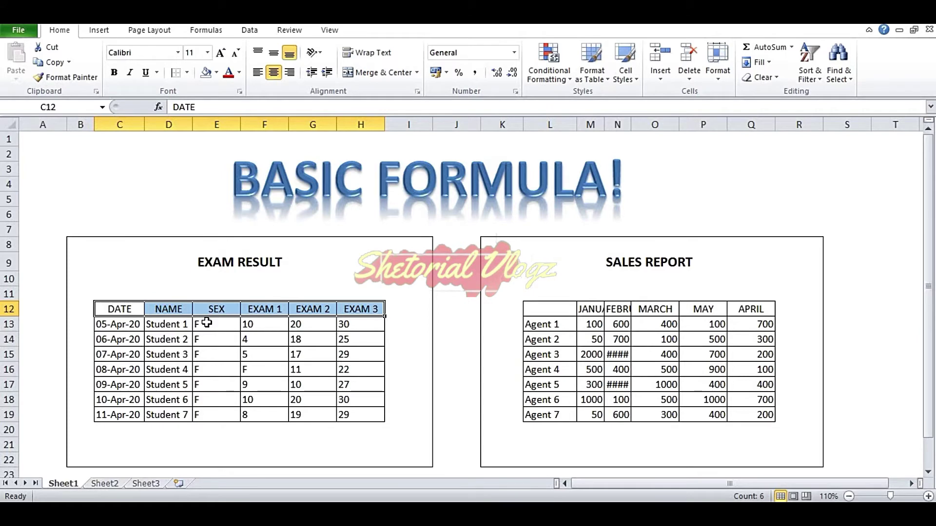
key("ctrl+b")
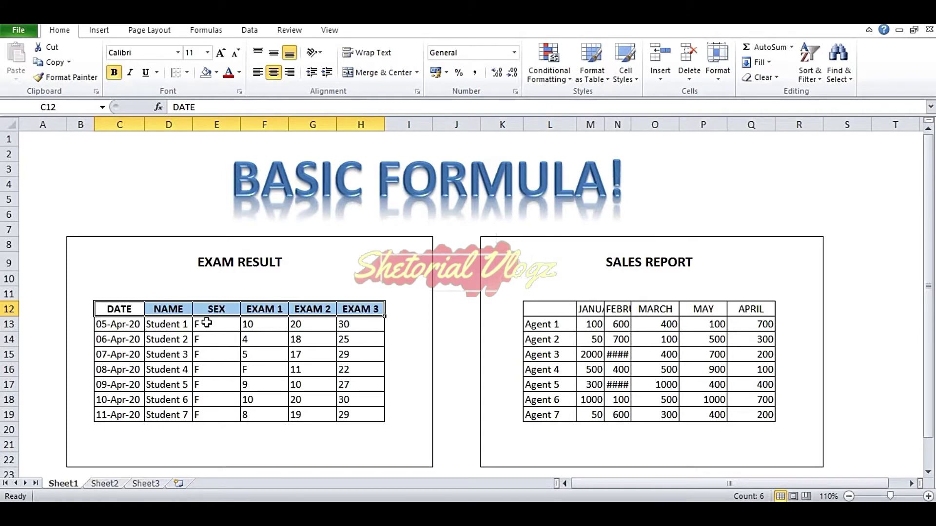
key("ctrl+i")
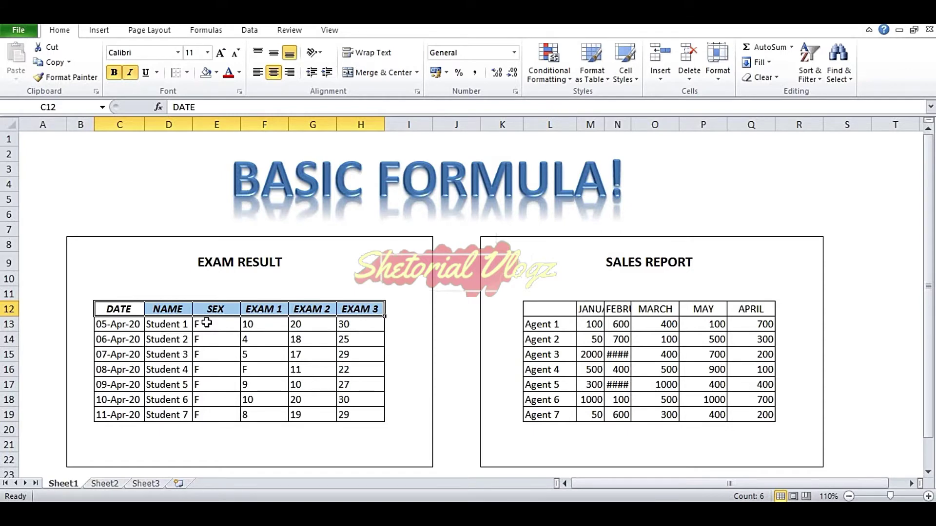
key("ctrl+u")
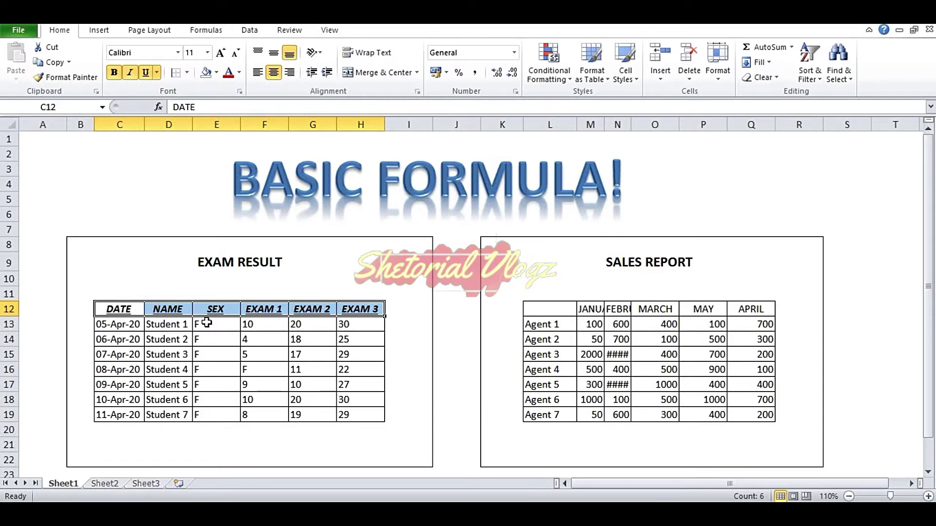
left_click(146, 74)
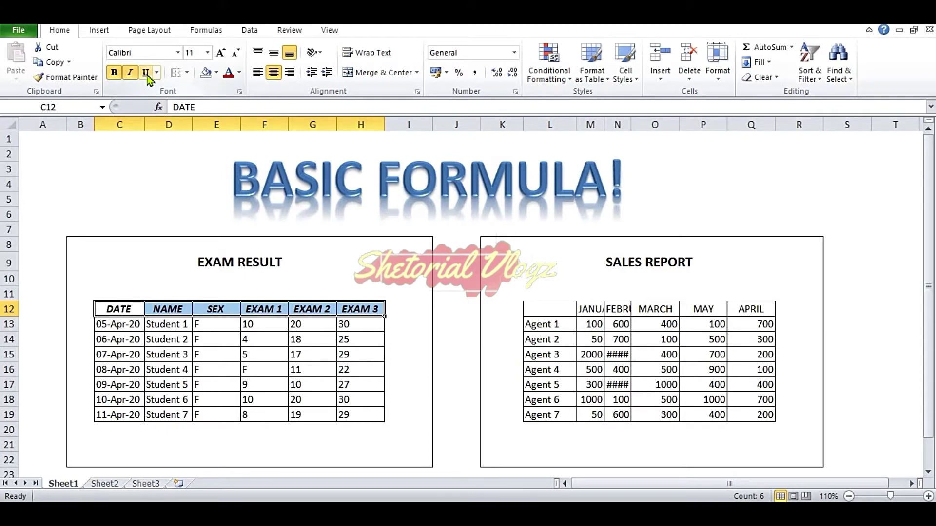
left_click(362, 391)
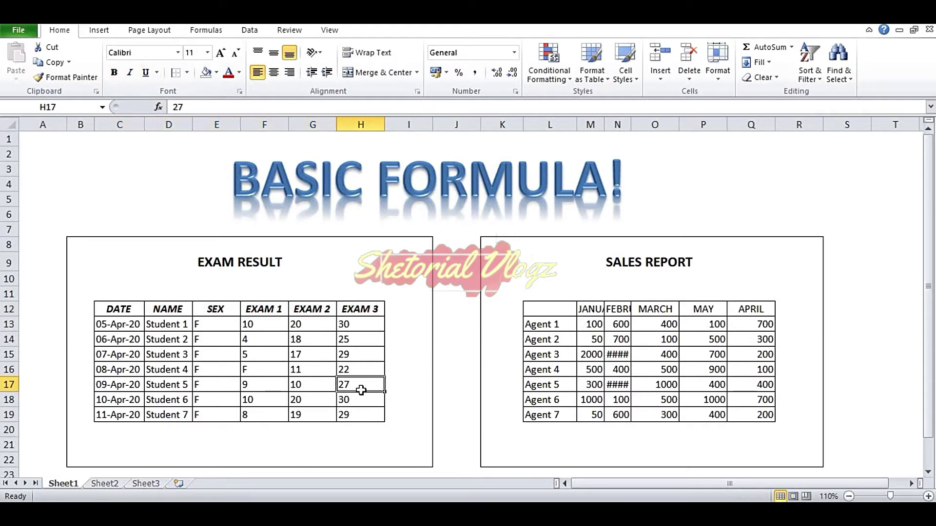
Step: Select C13:H19 and center the data, after briefly trying right and left alignment
key("Up")
key("Up")
key("Up")
key("Left")
key("Left")
key("Left")
key("Left")
key("Up")
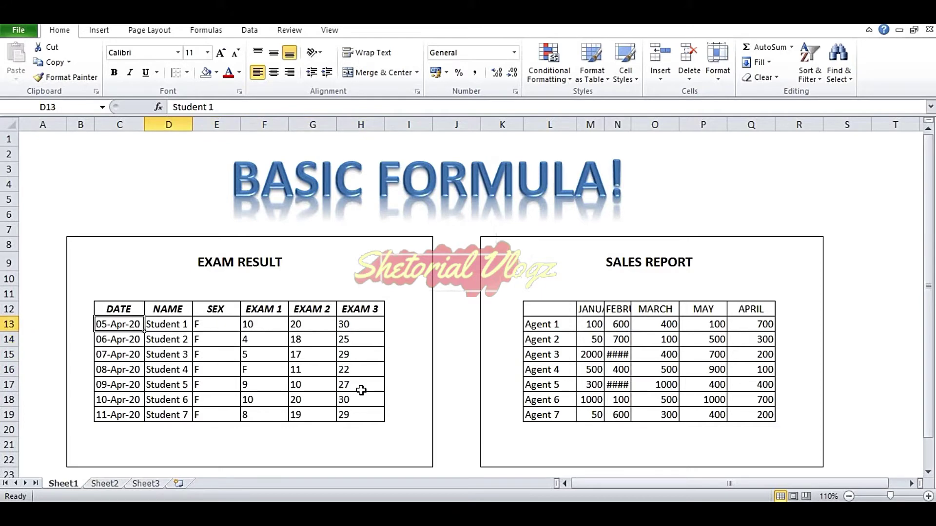
key("Left")
key("shift+Right")
key("shift+Right")
key("shift+Right")
key("shift+Right")
key("shift+Right")
key("shift+Down")
key("shift+Down")
key("shift+Down")
key("shift+Down")
key("shift+Down")
key("shift+Down")
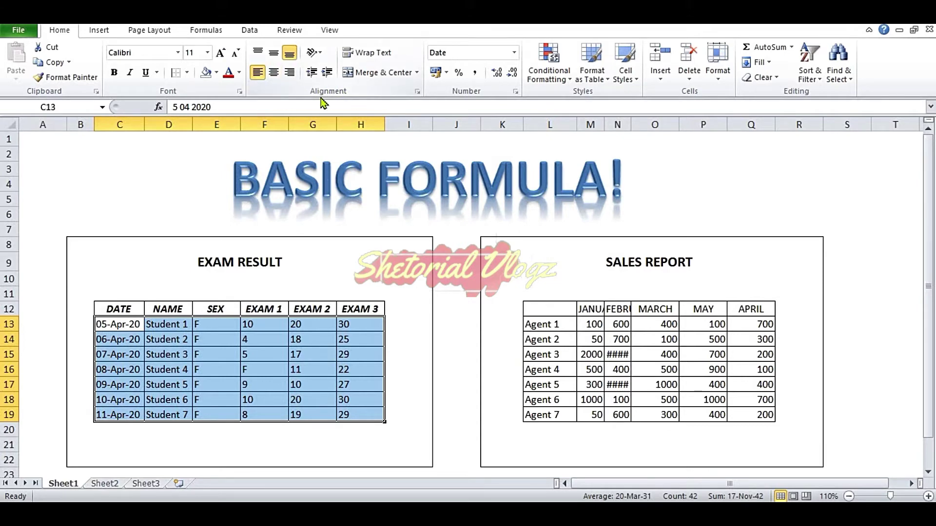
left_click(275, 78)
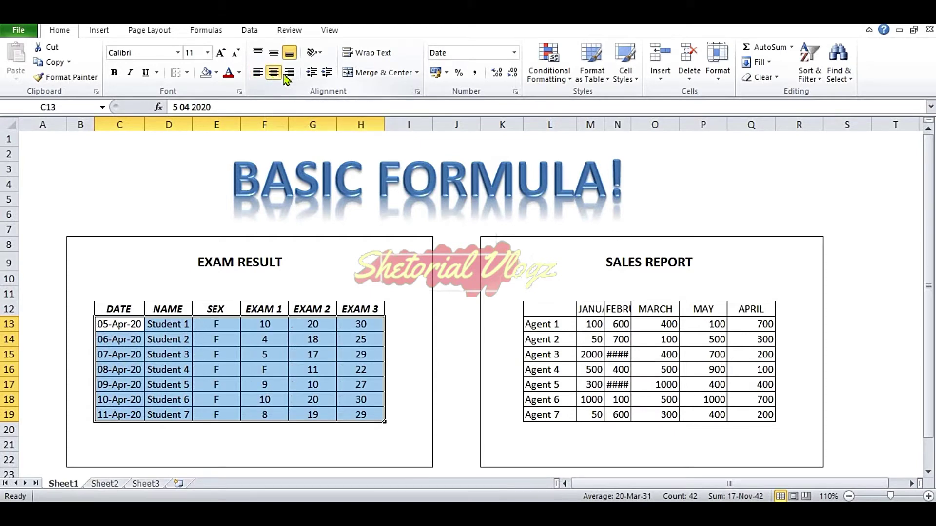
left_click(290, 78)
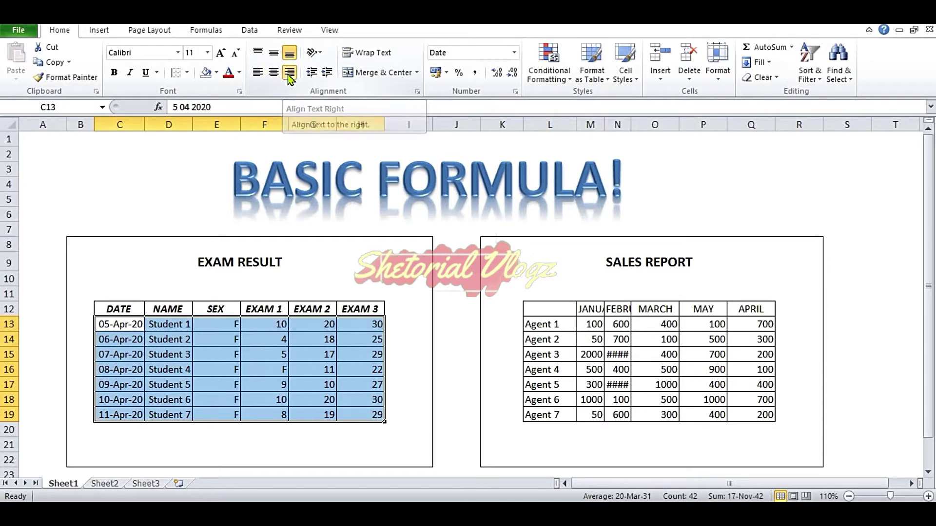
left_click(259, 74)
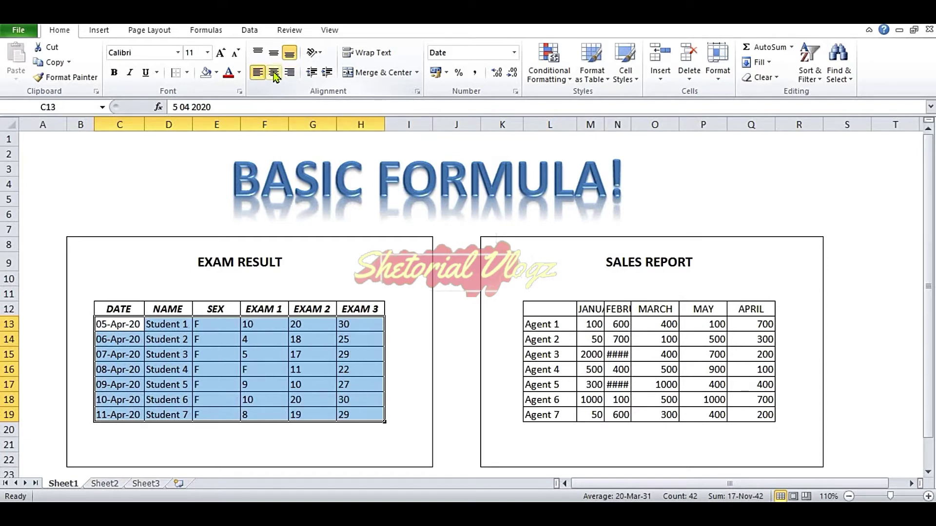
left_click(274, 73)
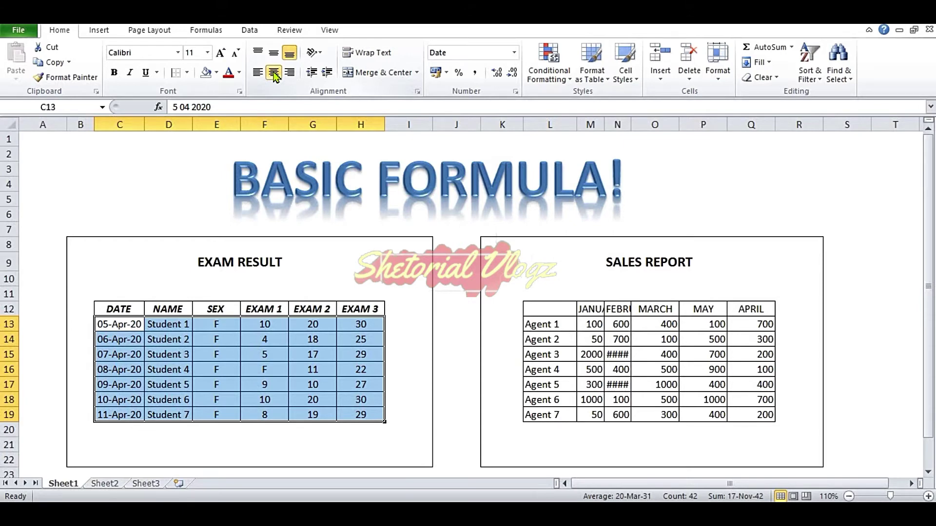
left_click(664, 333)
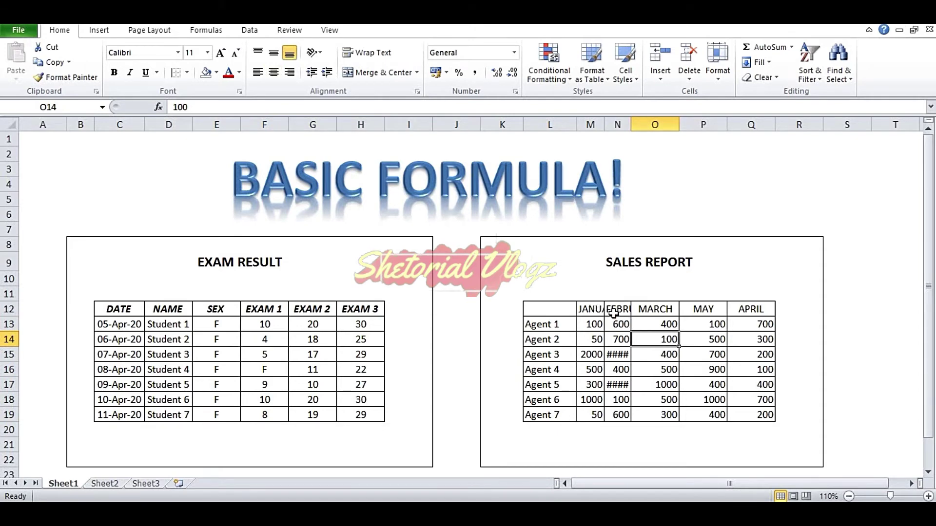
key("Up")
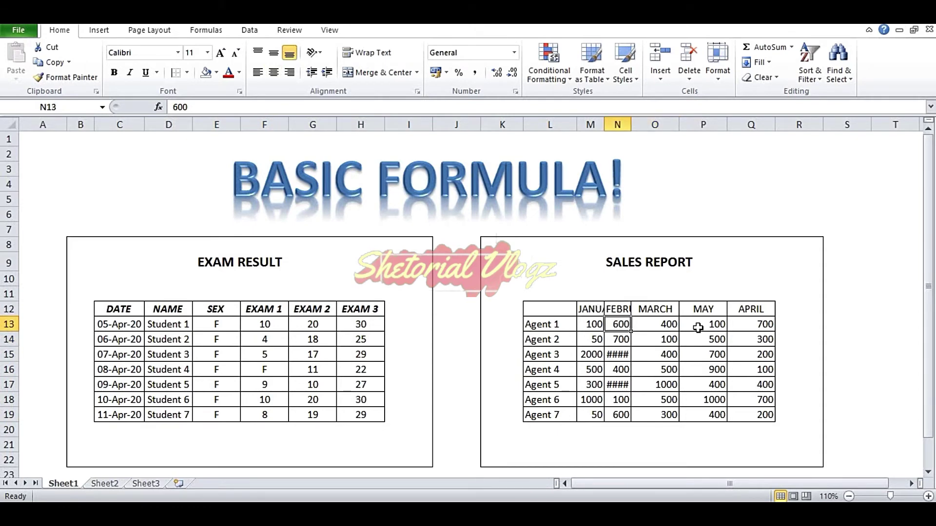
key("Up")
key("Left")
key("Left")
key("Right")
key("Right")
key("Right")
key("Right")
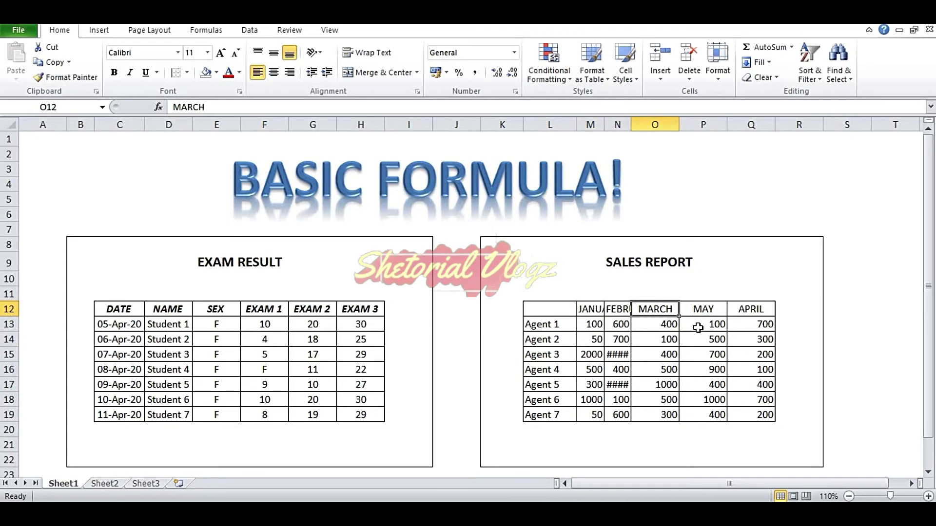
key("Left")
key("Left")
key("Left")
key("Left")
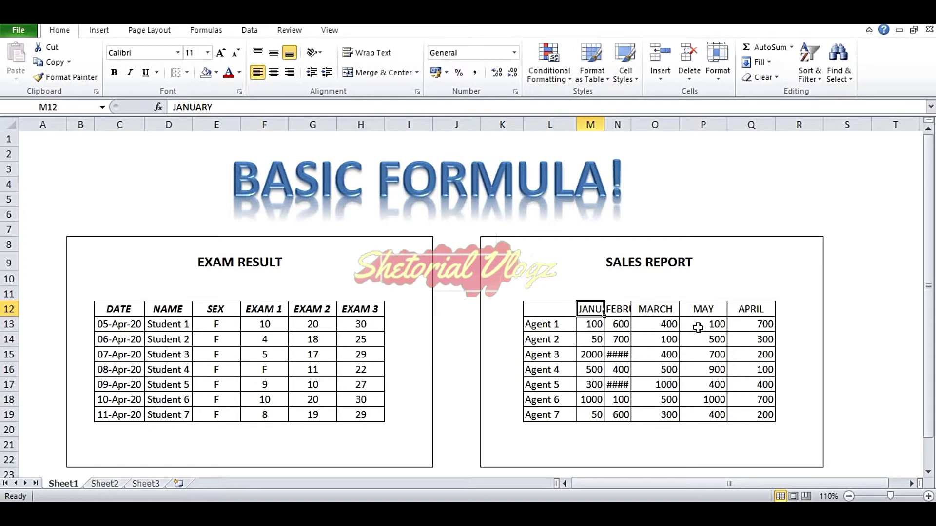
left_click(590, 123)
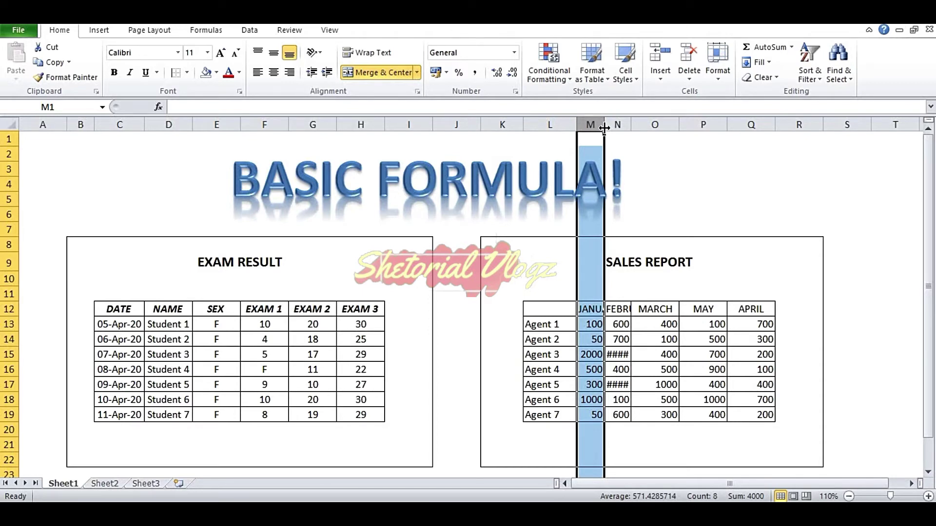
Step: AutoFit column M to the JANUARY header, then check FEBRUARY's hidden #### values
double_click(604, 126)
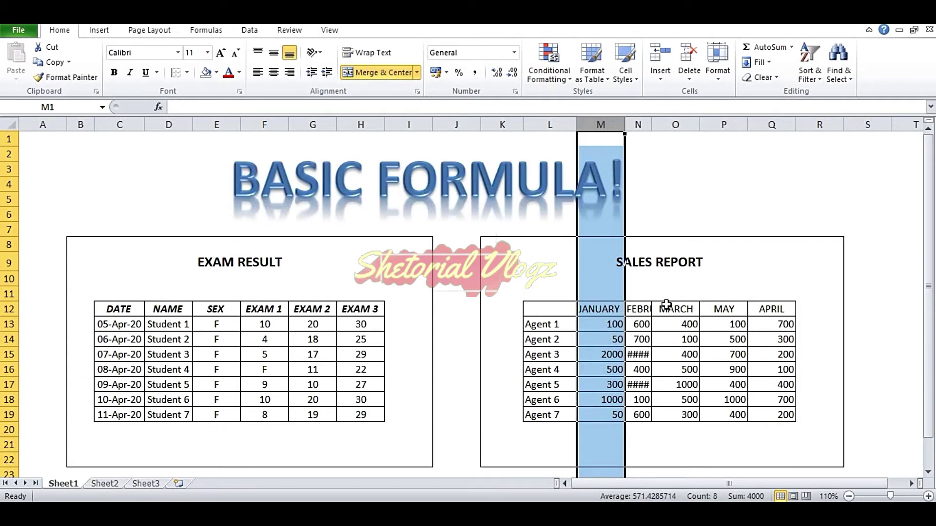
left_click(645, 309)
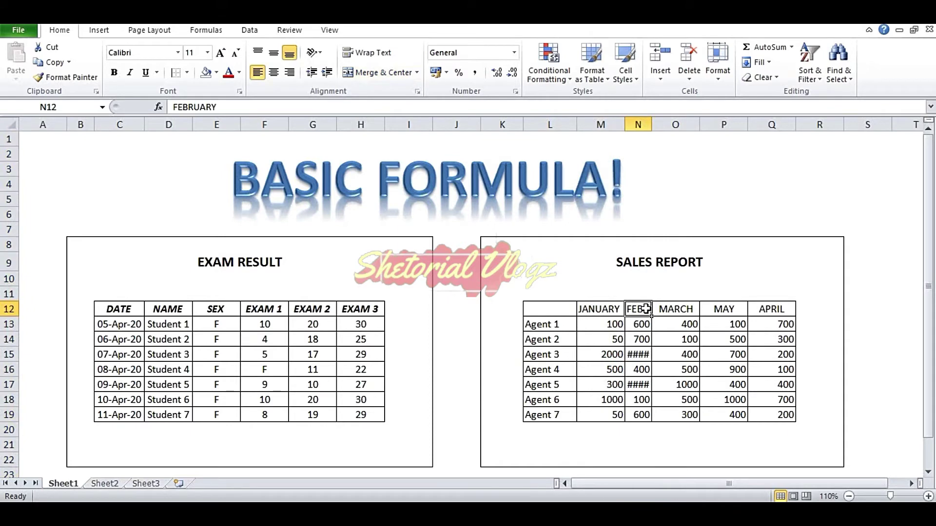
left_click(638, 356)
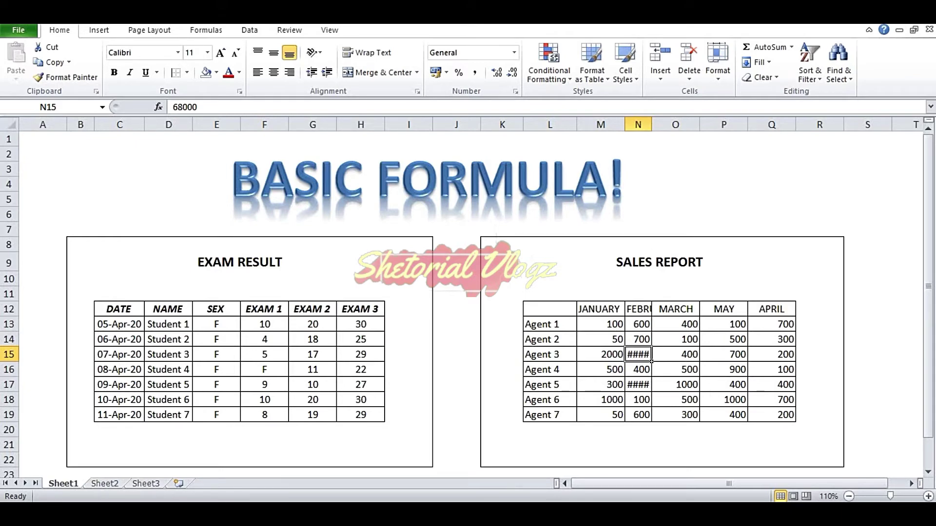
left_click(637, 124)
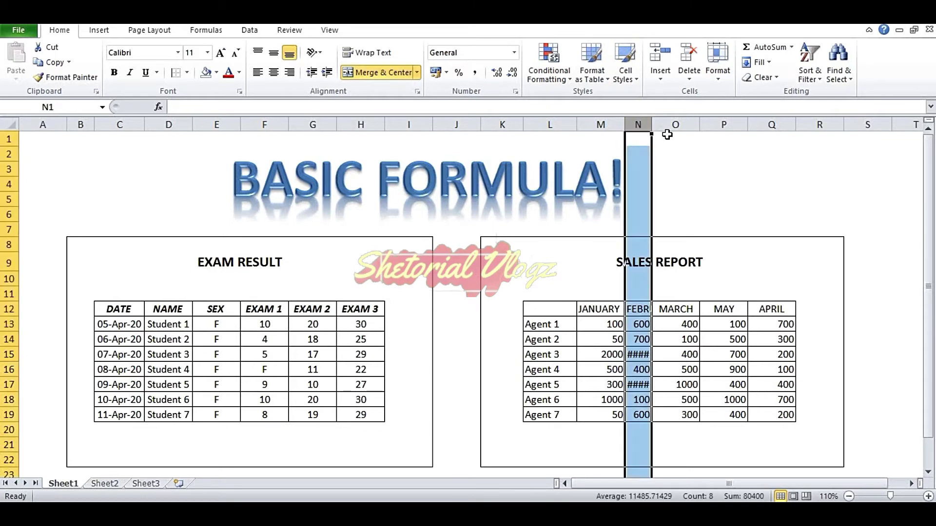
Step: AutoFit column N so FEBRUARY's 68000 and 10000 display in full
double_click(652, 124)
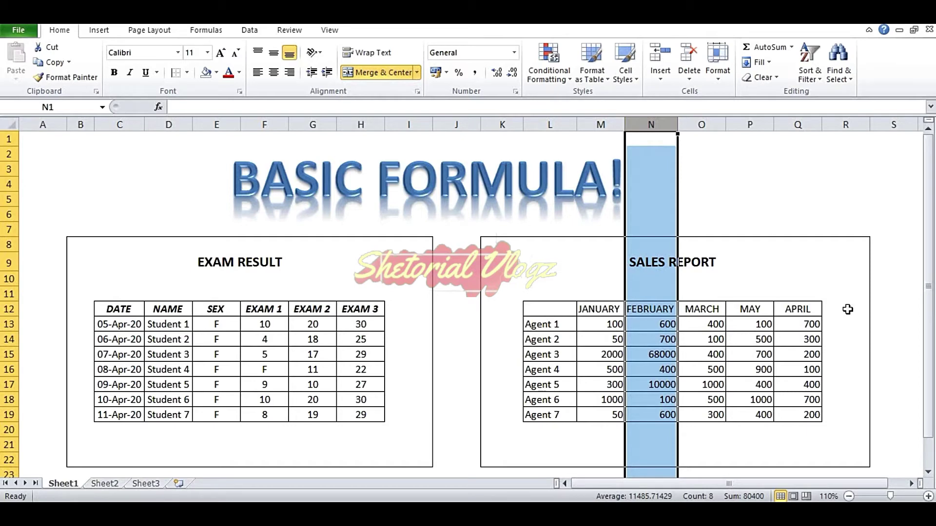
left_click(702, 350)
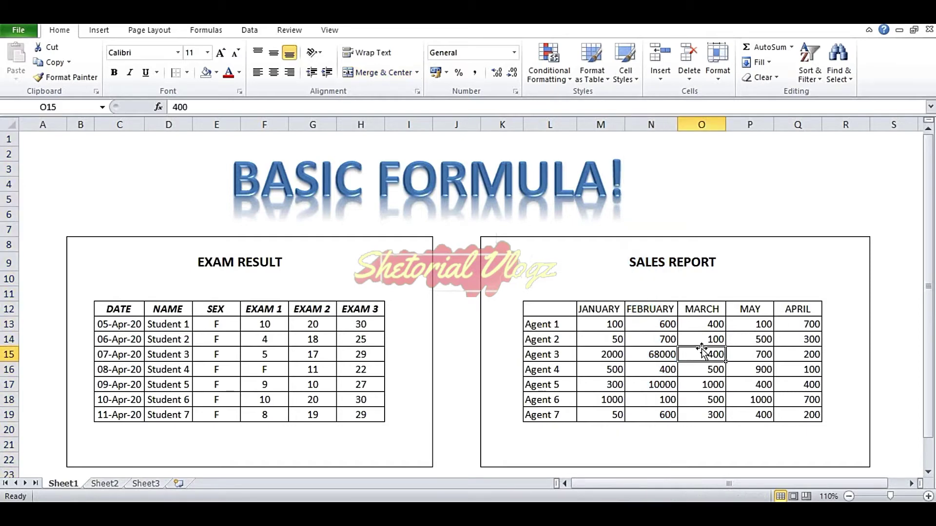
key("Up")
key("Up")
key("Up")
key("Right")
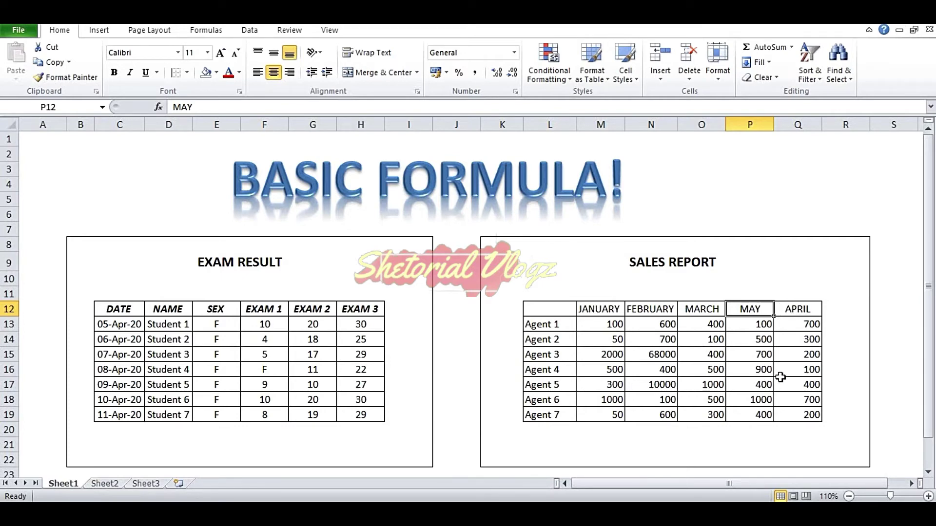
left_click(784, 306)
left_click(794, 125)
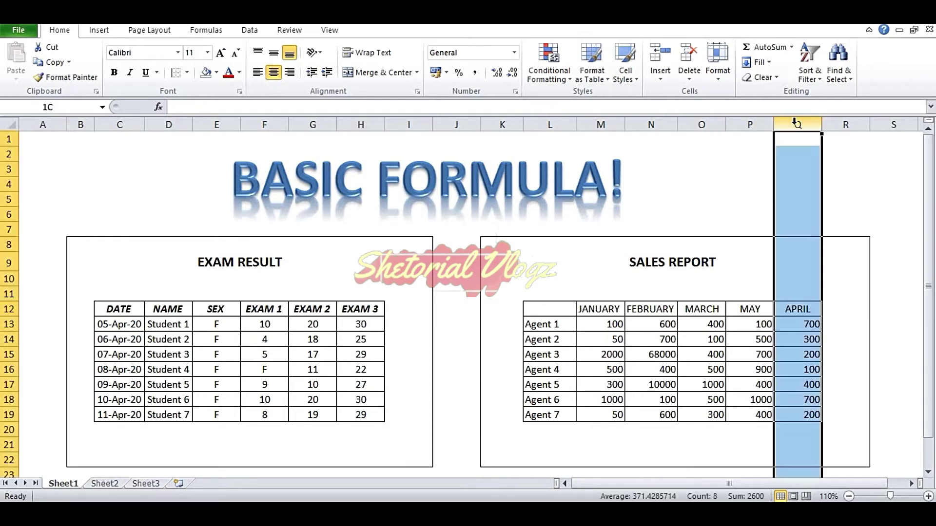
right_click(794, 122)
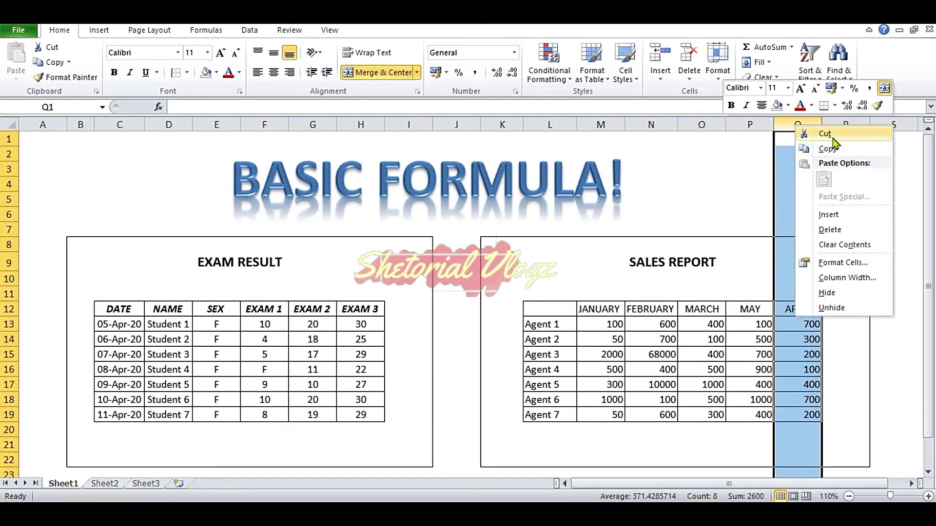
left_click(833, 139)
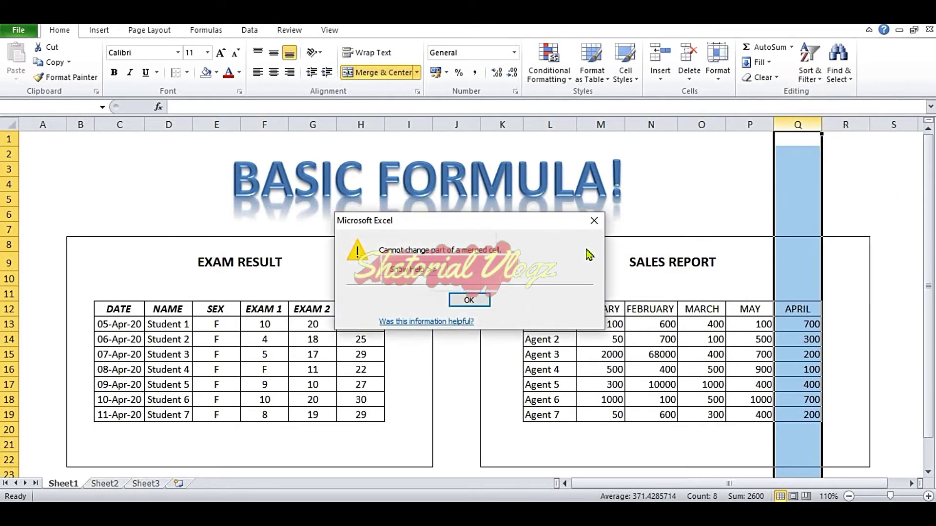
left_click(594, 220)
left_click(798, 298)
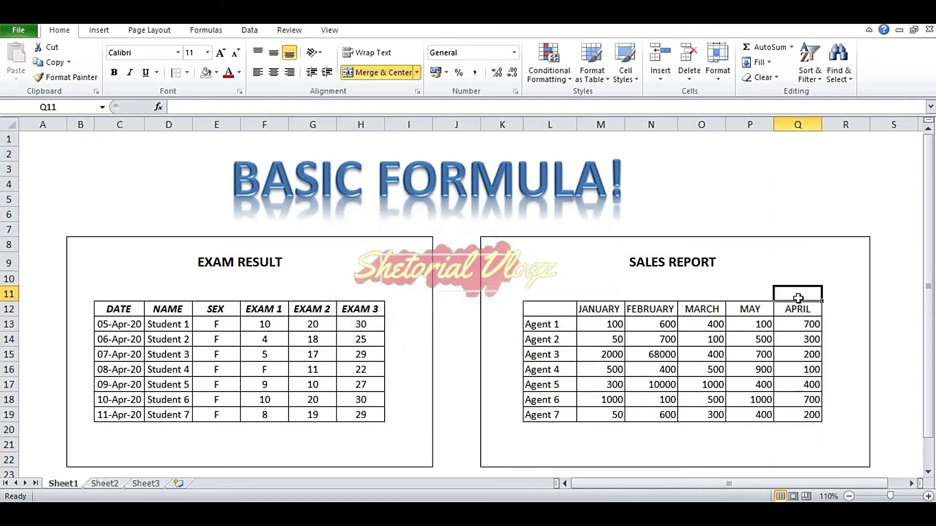
key("Down")
key("shift+Down")
key("shift+Down")
key("shift+Down")
key("shift+Down")
key("shift+Down")
key("shift+Down")
key("shift+Down")
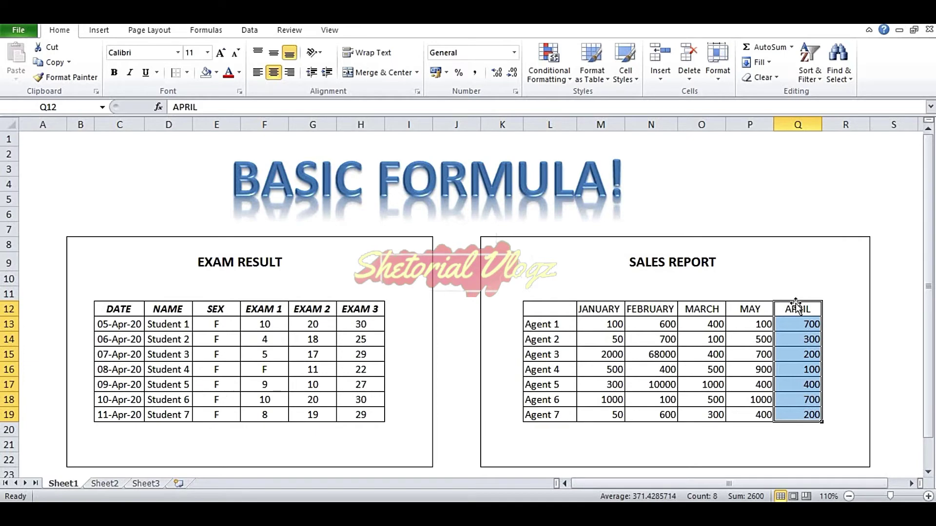
Step: Cut the APRIL column Q12:Q19 and insert it before the MAY column
right_click(794, 308)
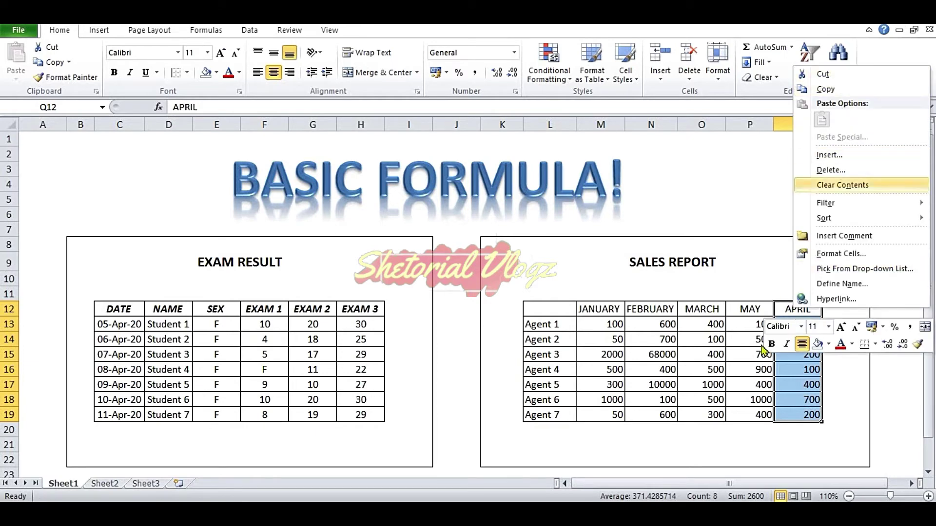
left_click(786, 381)
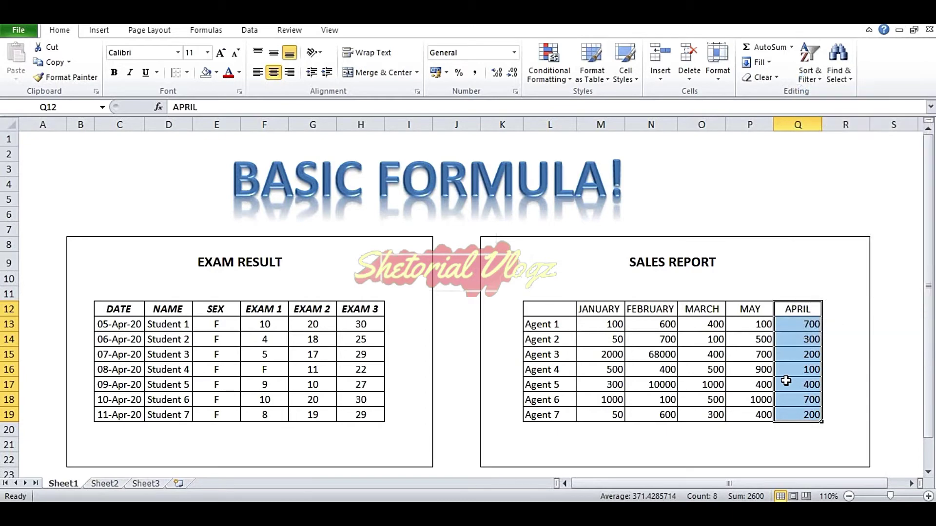
key("ctrl+c")
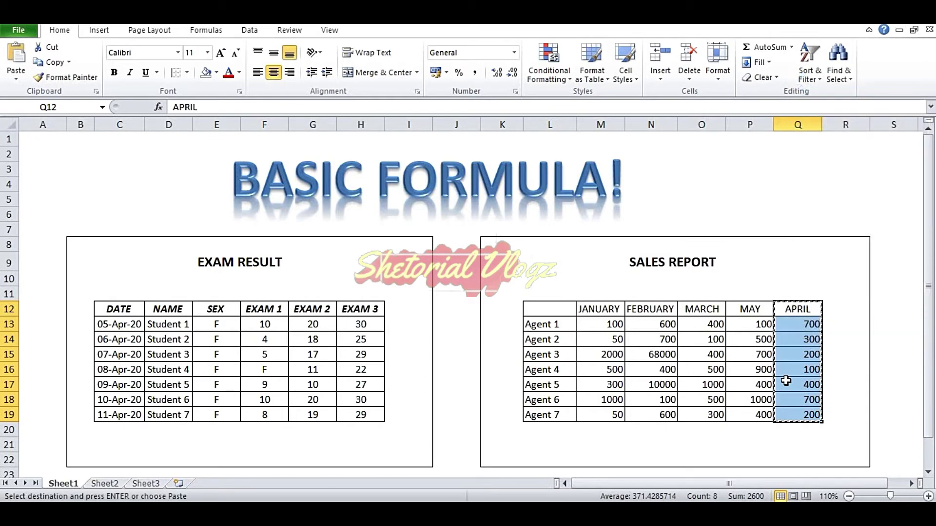
key("Left")
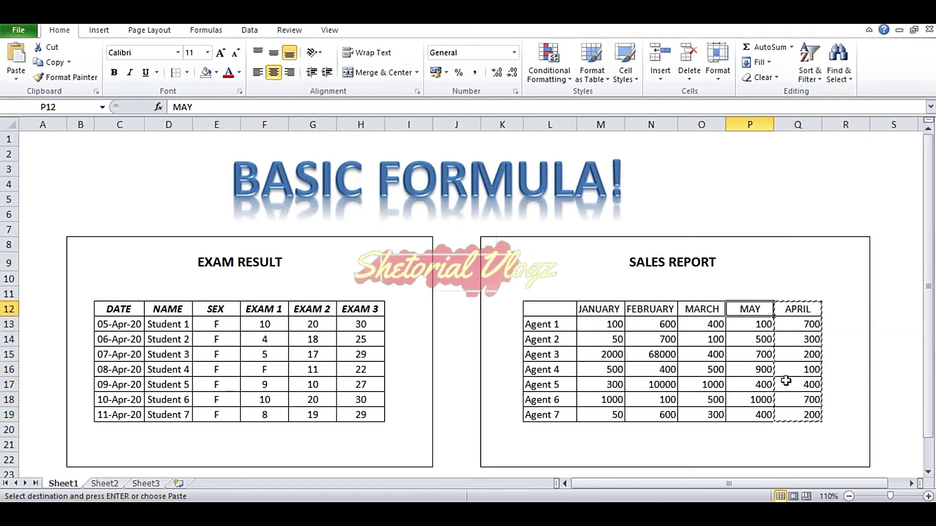
key("shift+Down")
key("shift+Down")
key("shift+Down")
key("shift+Down")
key("shift+Down")
key("shift+Down")
key("shift+Down")
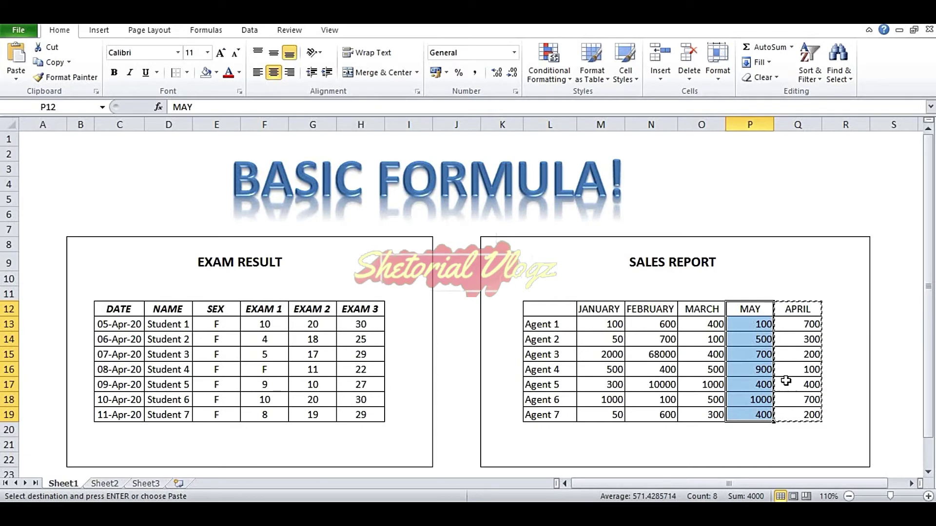
right_click(753, 310)
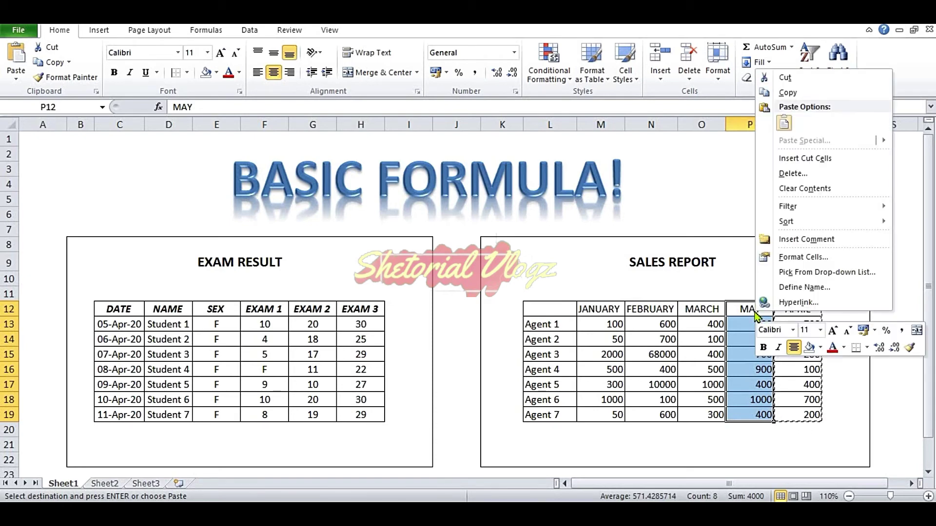
left_click(850, 159)
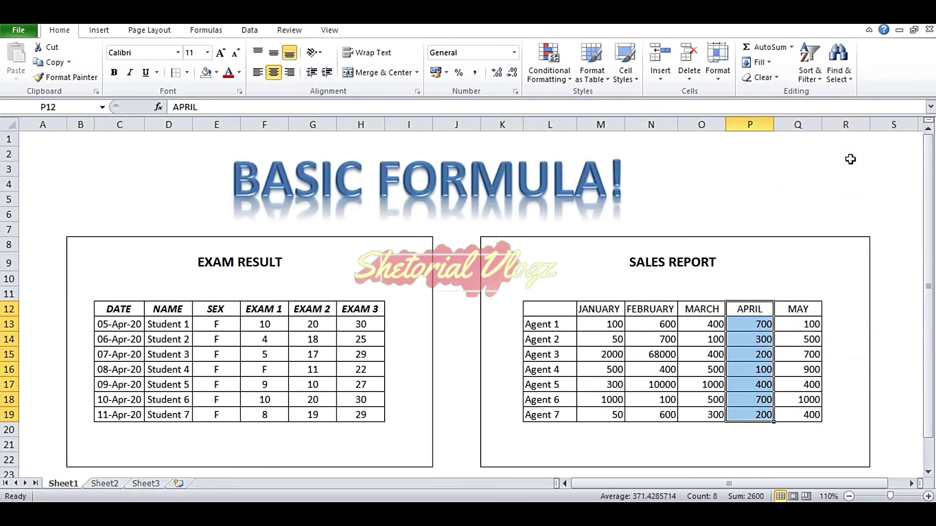
left_click(729, 340)
Step: Select M13:Q19, the seven agents' sales figures from JANUARY to MAY
key("Up")
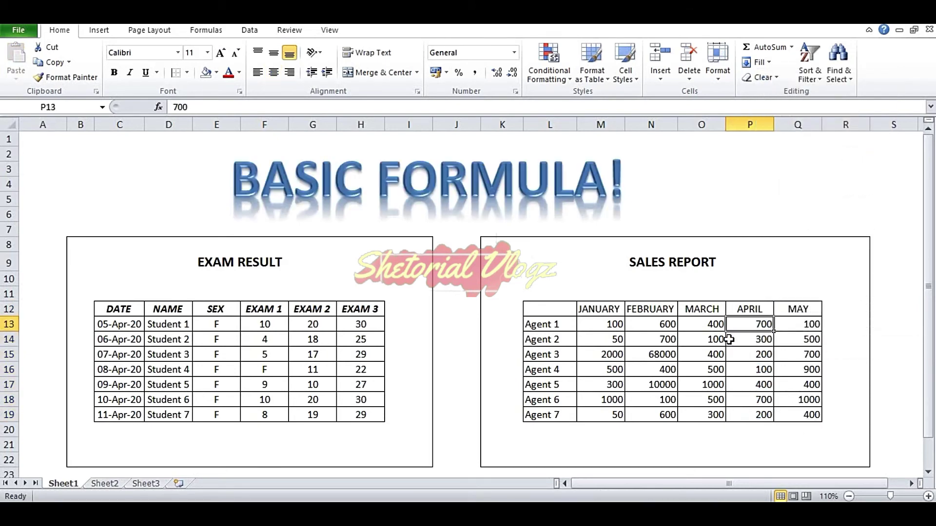
key("Left")
key("Up")
key("Right")
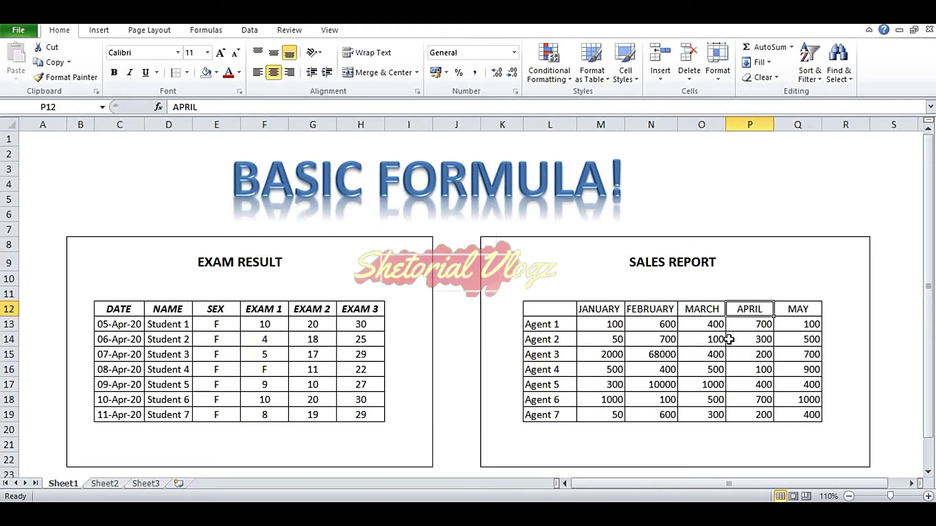
key("Right")
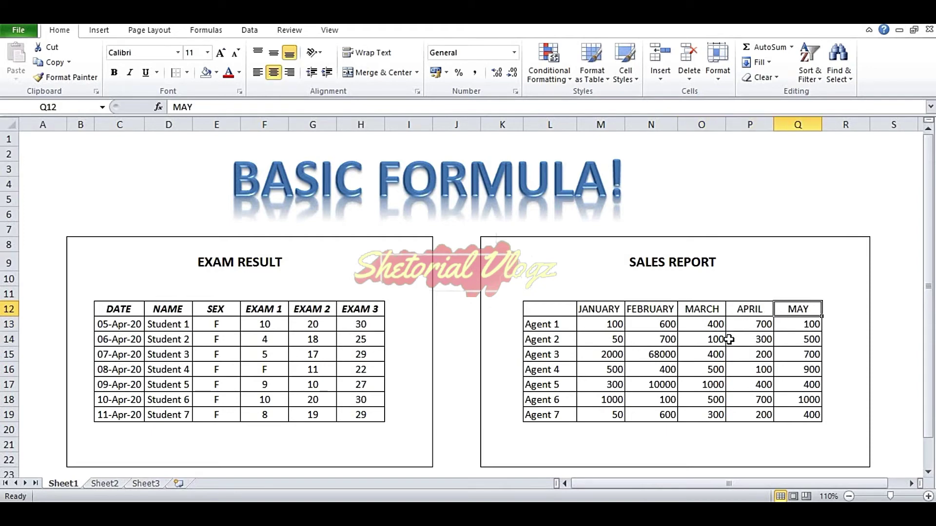
key("Left")
key("Left")
key("Left")
key("Left")
key("Down")
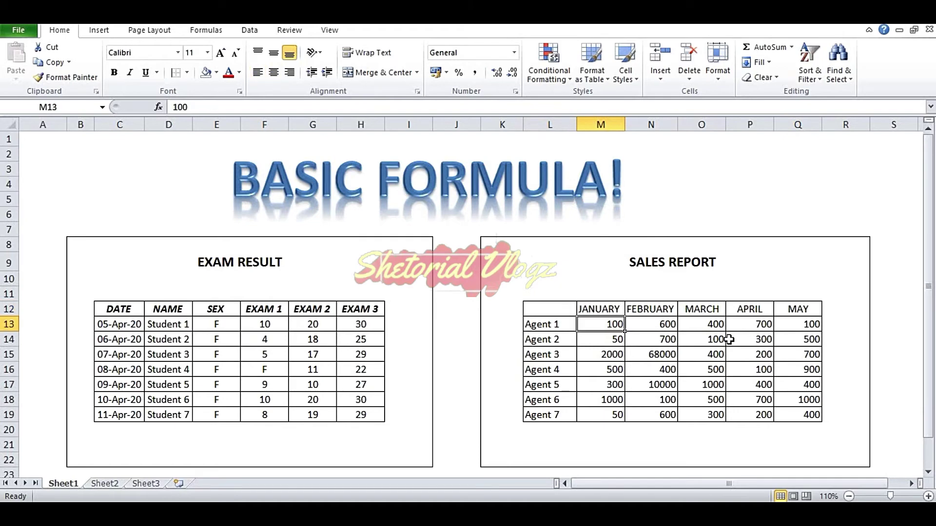
key("Right")
key("Right")
key("Left")
key("Left")
key("shift+Right")
key("shift+Right")
key("shift+Right")
key("shift+Right")
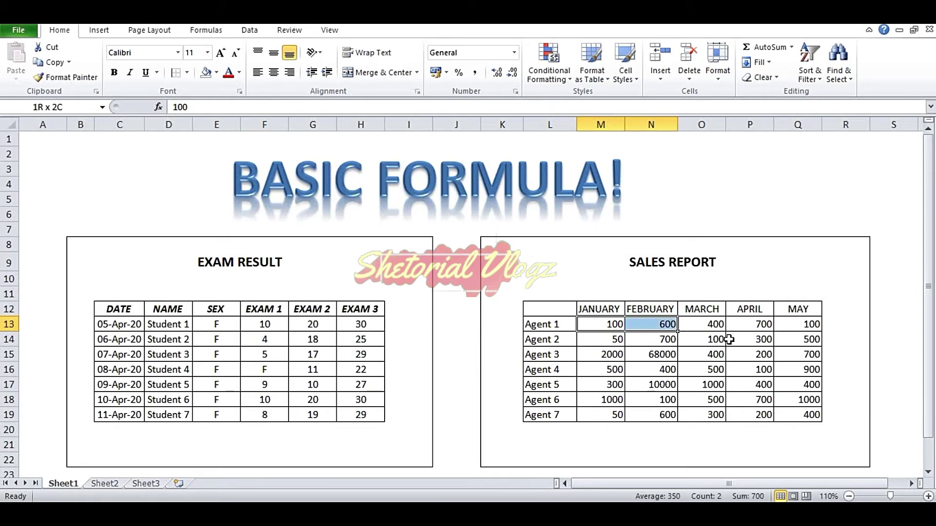
key("shift+Down")
key("shift+Down")
key("shift+Down")
key("shift+Down")
key("shift+Down")
key("shift+Down")
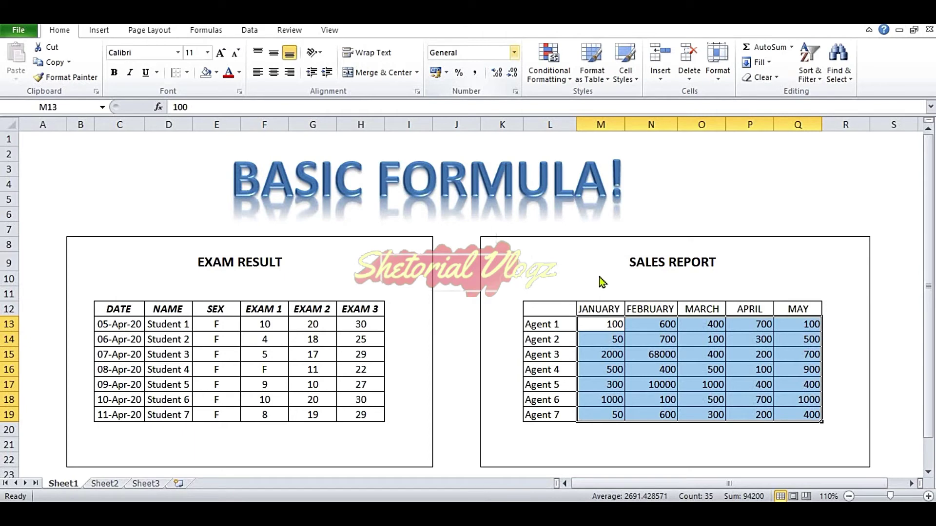
Step: Format the sales figures as peso Accounting with the ₱ symbol and two decimals, e.g. ₱68,000.00
left_click(435, 73)
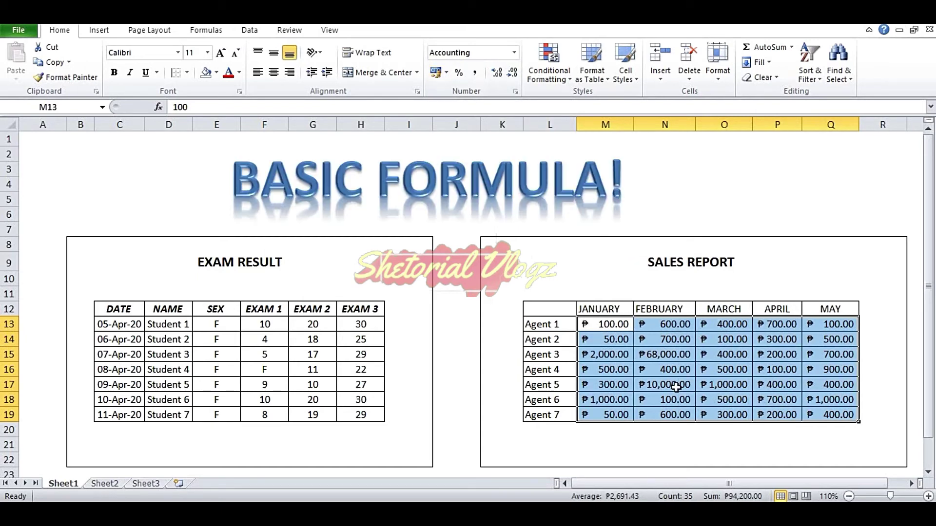
left_click(671, 441)
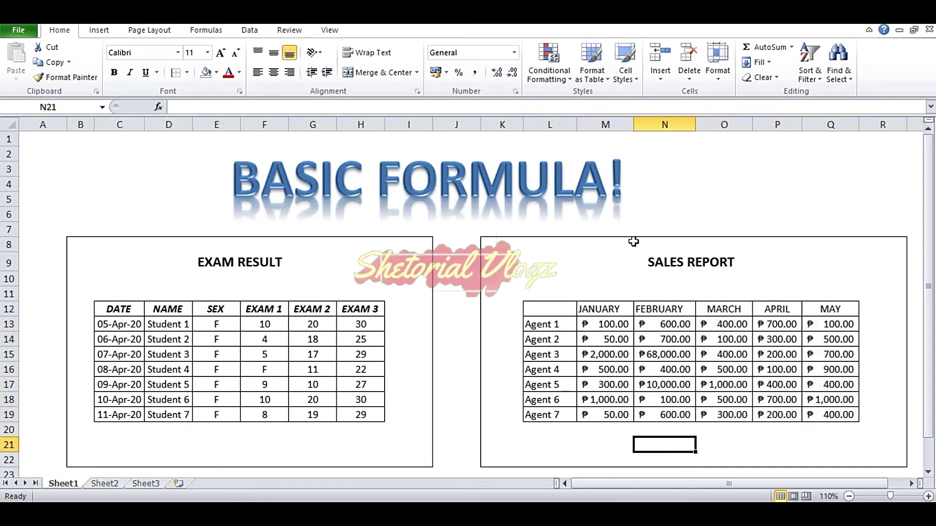
left_click(606, 306)
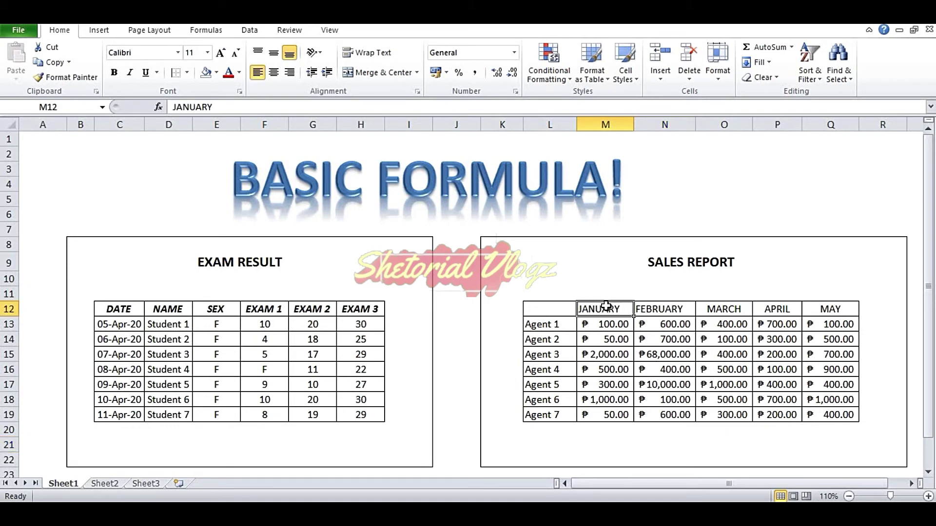
Step: Select the JANUARY–MAY headers in M12:Q12 and fill them yellow
key("shift+Right")
key("shift+Right")
key("shift+Right")
key("shift+Right")
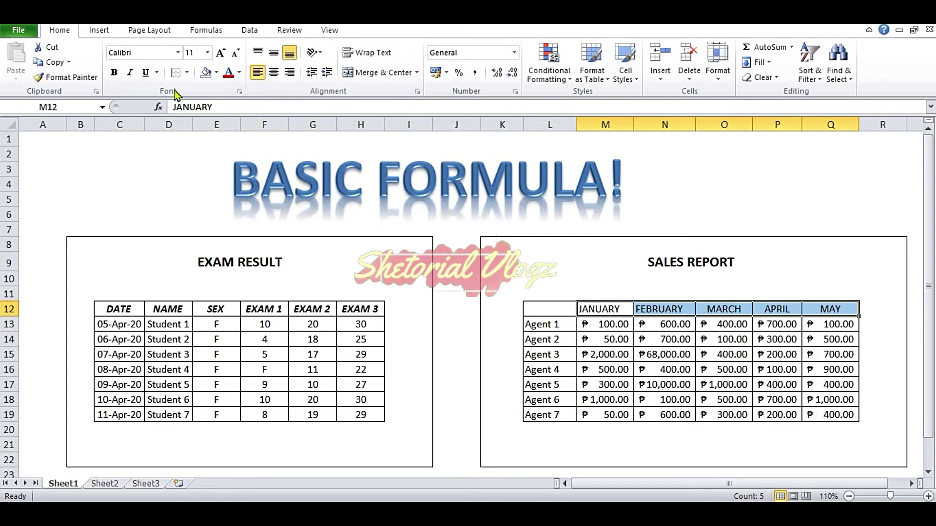
left_click(215, 73)
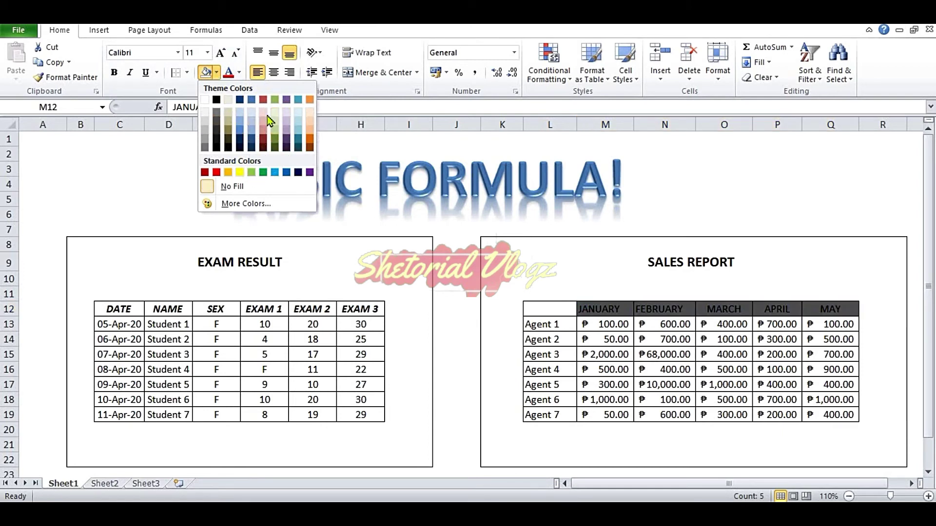
left_click(239, 172)
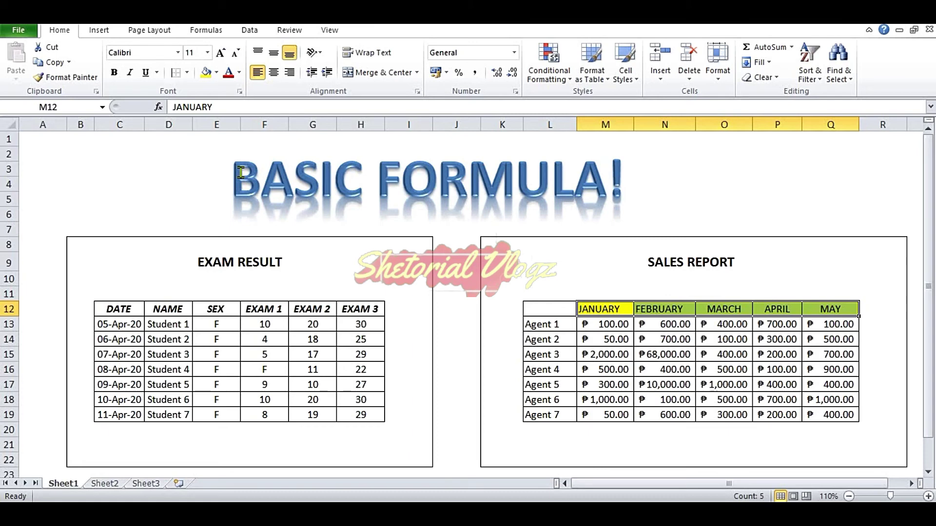
Step: Set the month headers to White, Background 1 text on a Black, Text 1 fill
left_click(239, 73)
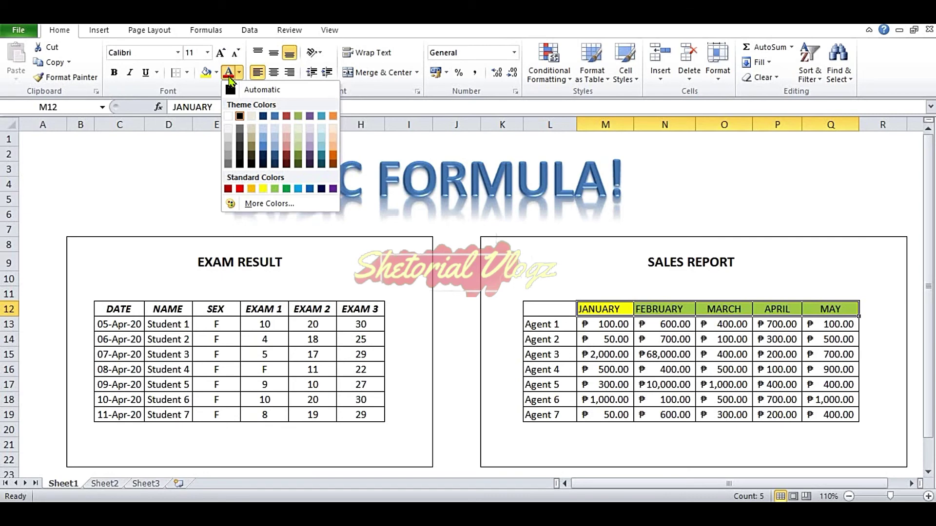
left_click(228, 117)
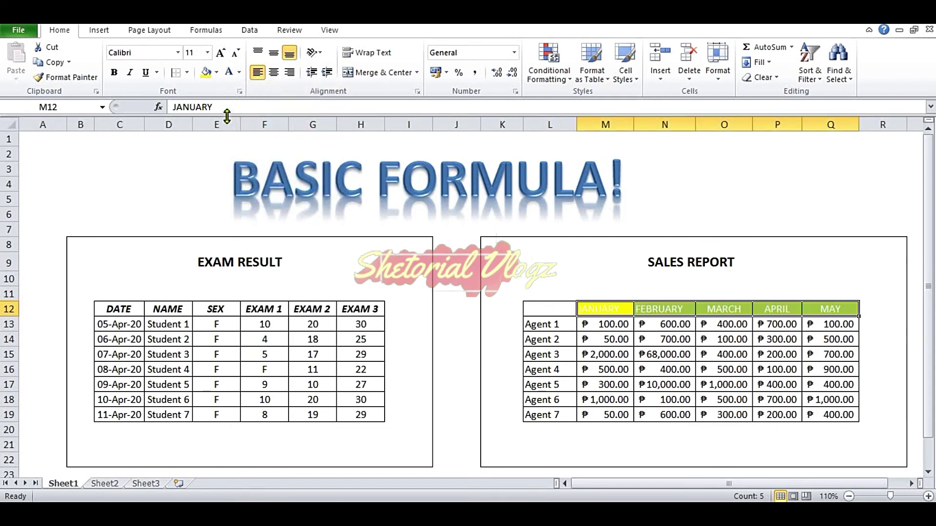
left_click(217, 73)
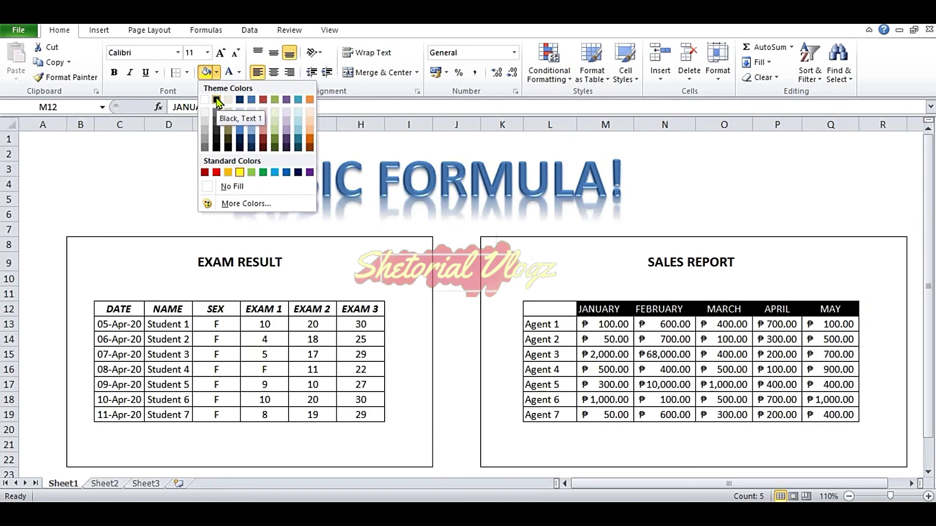
left_click(216, 100)
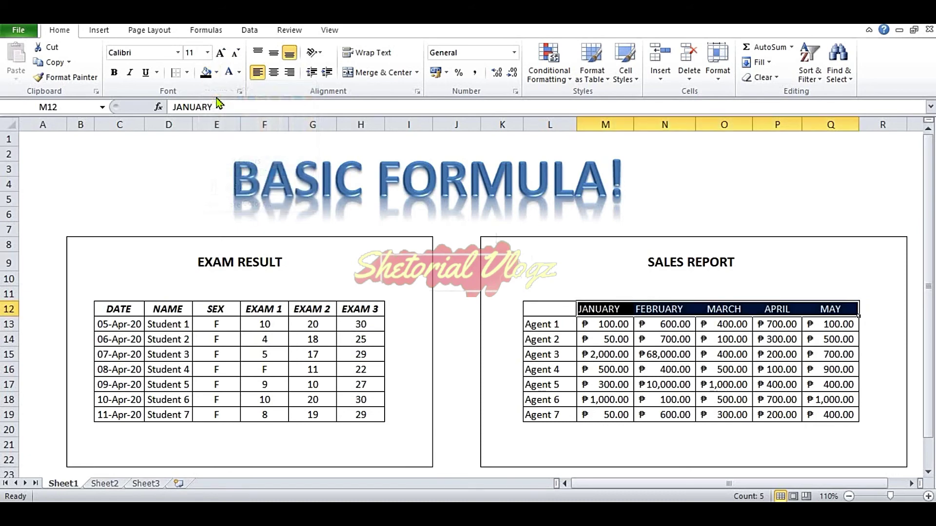
left_click(542, 364)
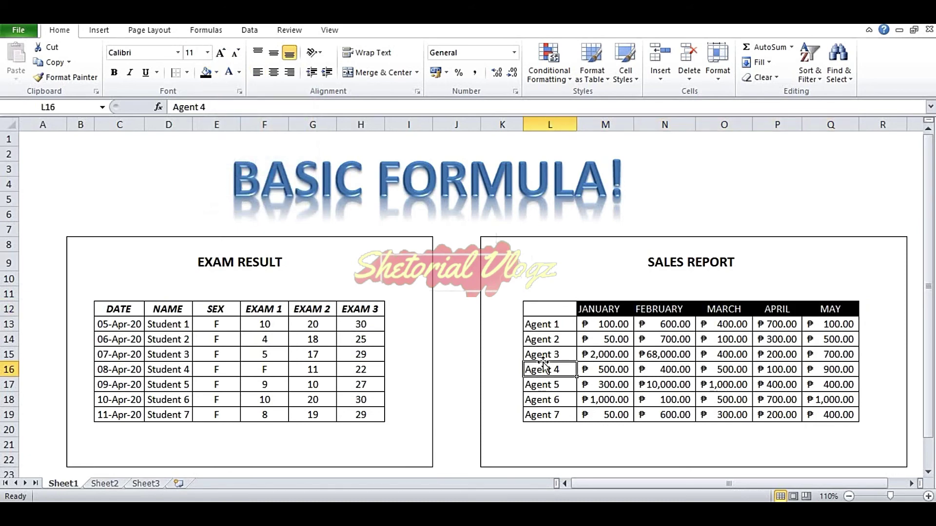